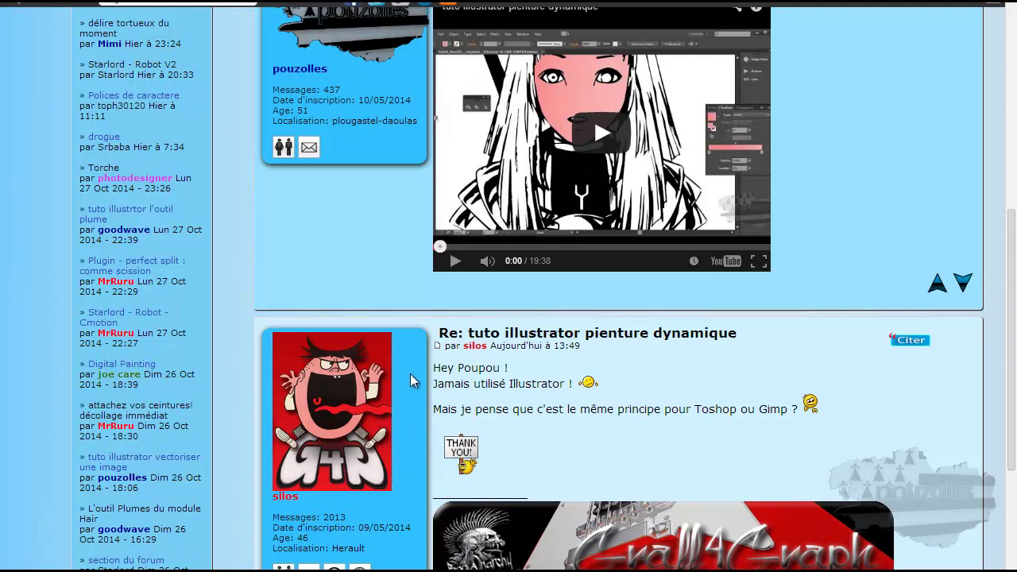
Step: Read the forum replies about whether the Illustrator tutorial's principle also applies to Photoshop or GIMP
{"action": "scroll", "coordinate": [412, 382], "scroll_direction": "down", "scroll_amount": 2}
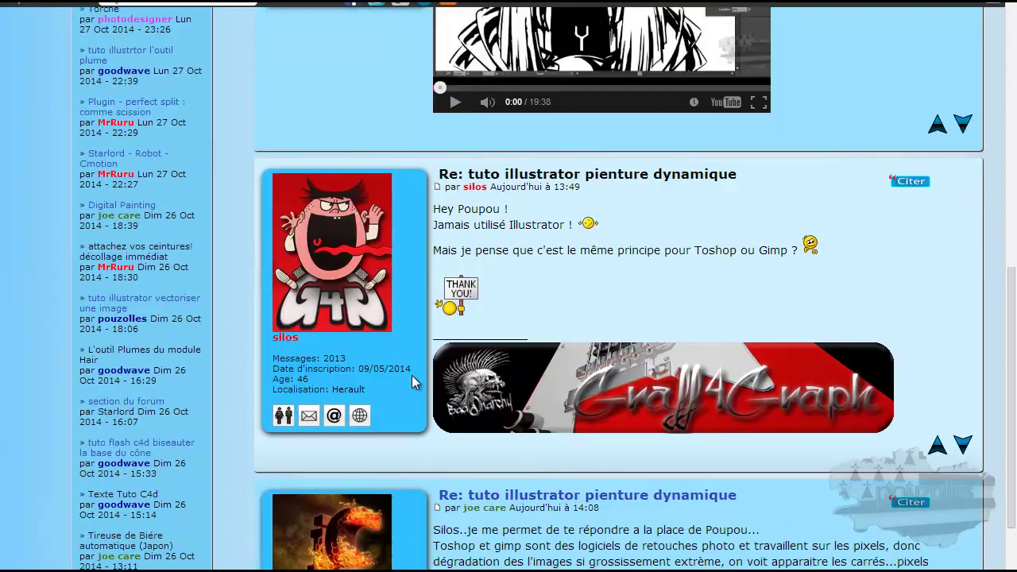
{"action": "scroll", "coordinate": [412, 382], "scroll_direction": "up", "scroll_amount": 2}
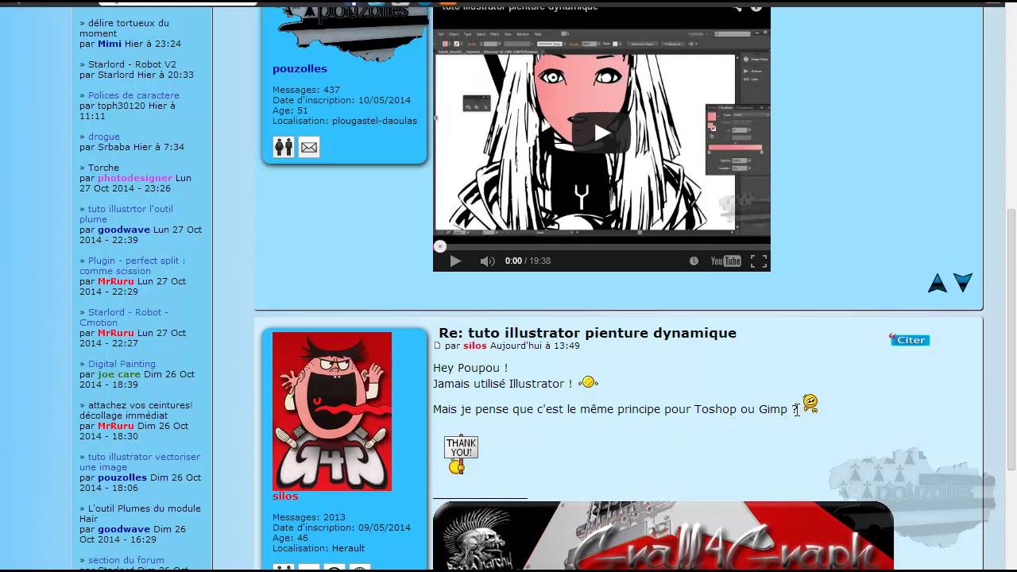
{"action": "scroll", "coordinate": [530, 420], "scroll_direction": "down", "scroll_amount": 5}
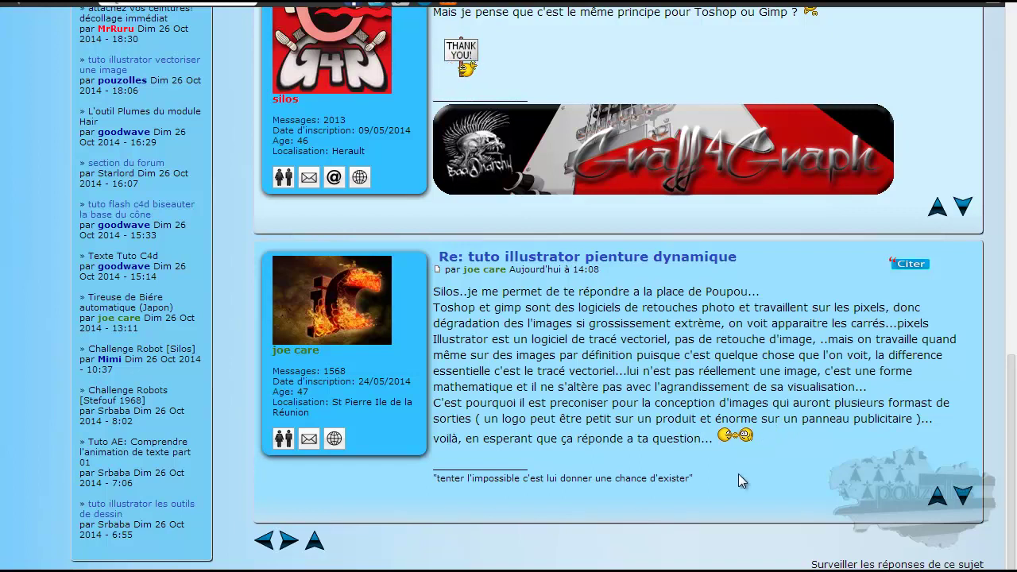
{"action": "scroll", "coordinate": [739, 480], "scroll_direction": "up", "scroll_amount": 6}
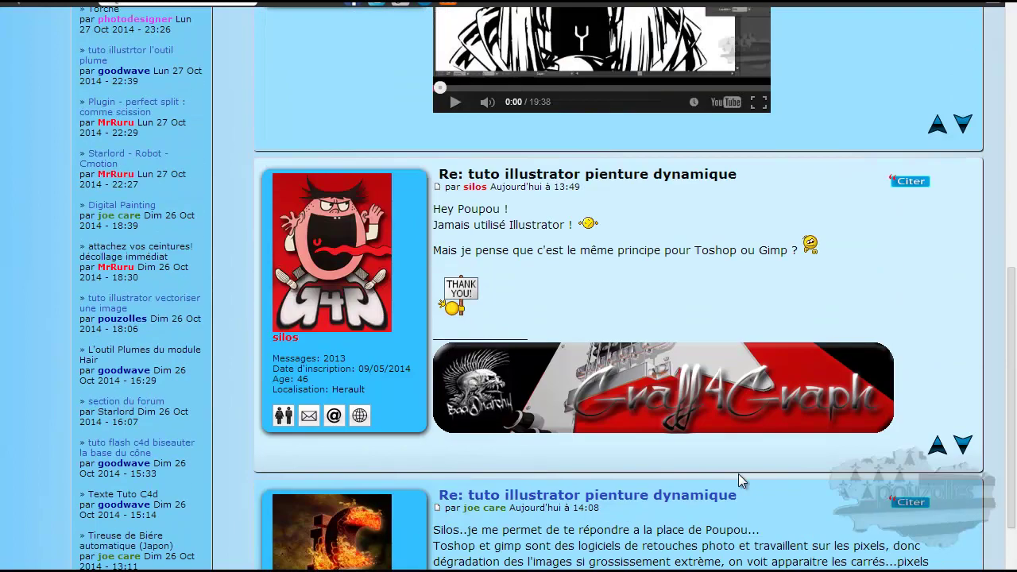
{"action": "scroll", "coordinate": [738, 473], "scroll_direction": "down", "scroll_amount": 1}
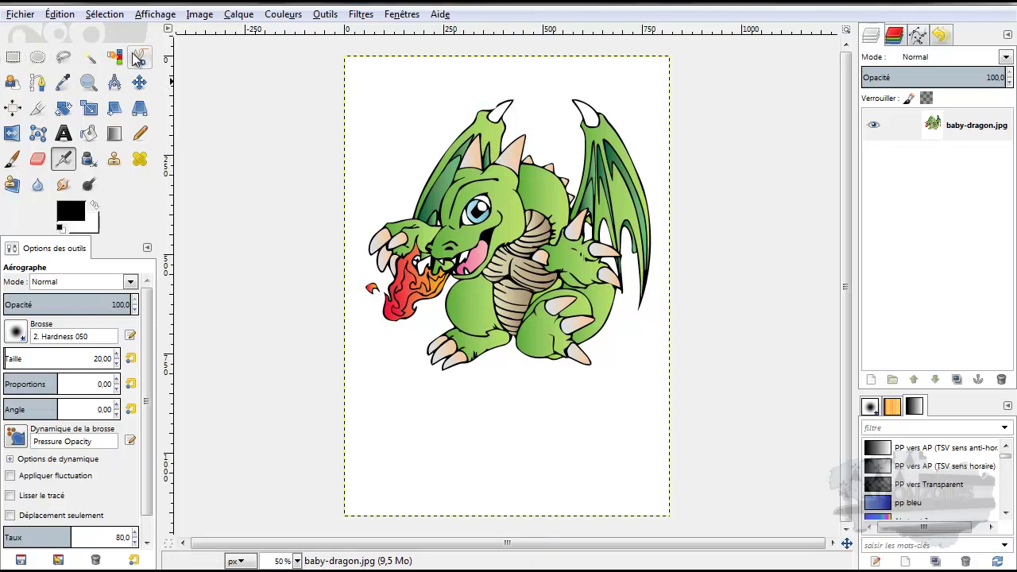
Step: Switch to GIMP and scale the baby-dragon.jpg layer down from its upper-left corner to 288 × 408 px, with proportions locked
{"action": "left_click", "coordinate": [140, 83]}
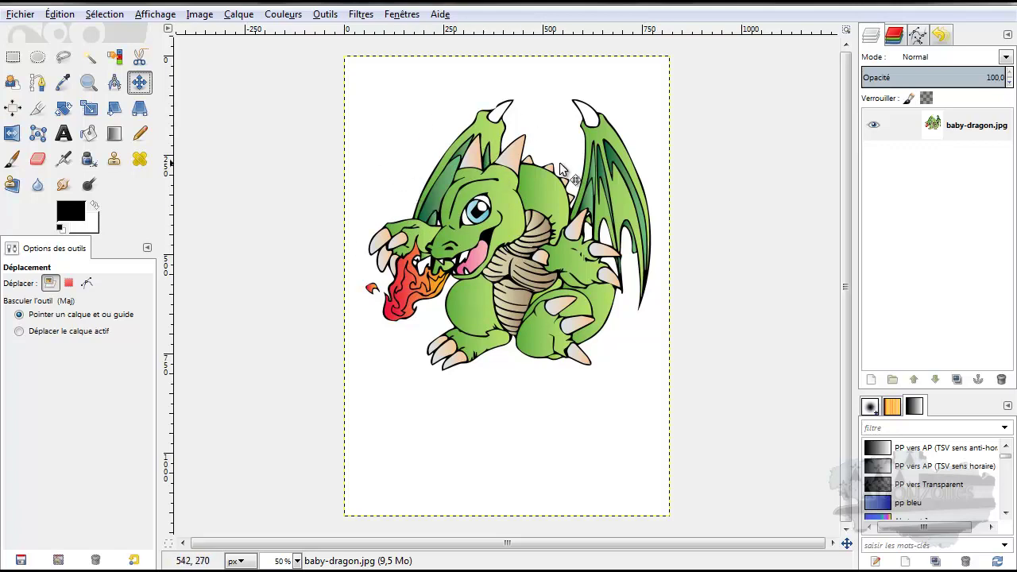
{"action": "left_click", "coordinate": [88, 109]}
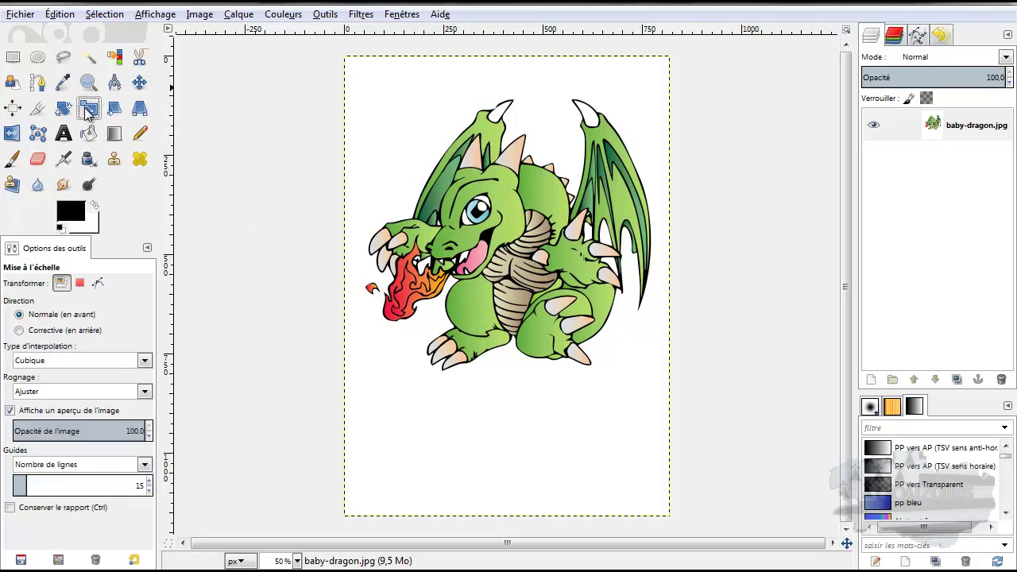
{"action": "left_click", "coordinate": [469, 209]}
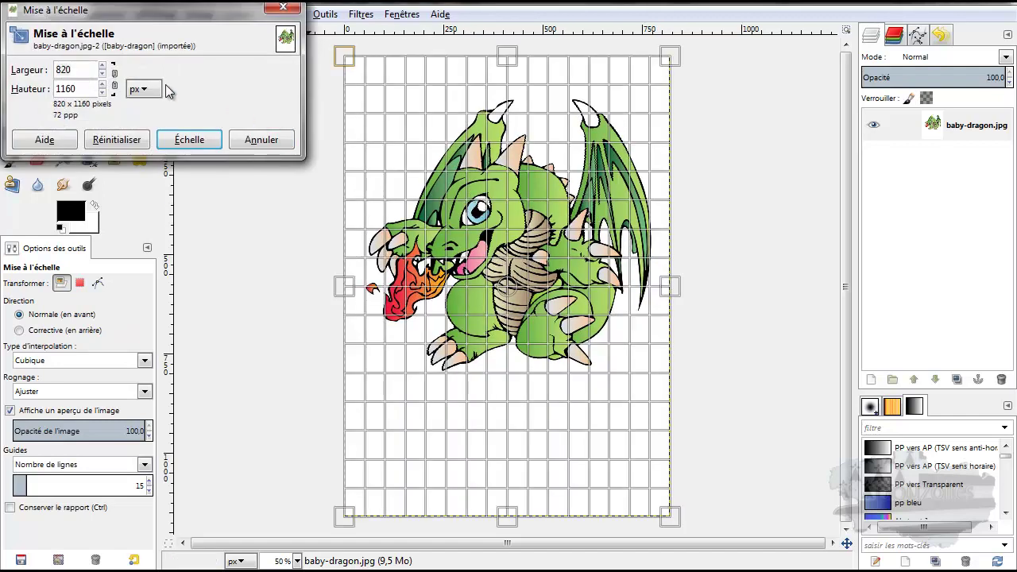
{"action": "left_click", "coordinate": [115, 80]}
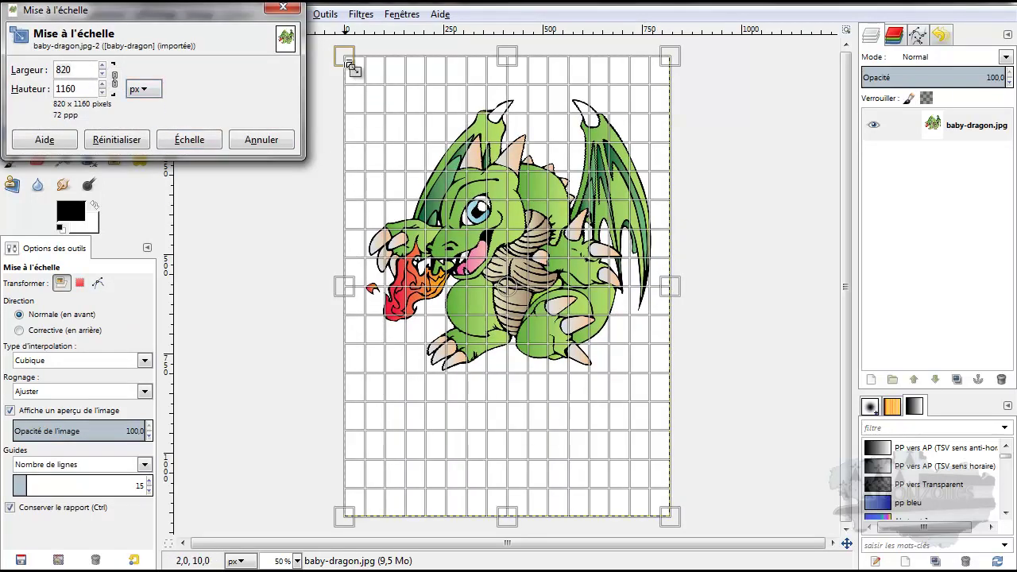
{"action": "left_click_drag", "start_coordinate": [347, 58], "coordinate": [547, 357]}
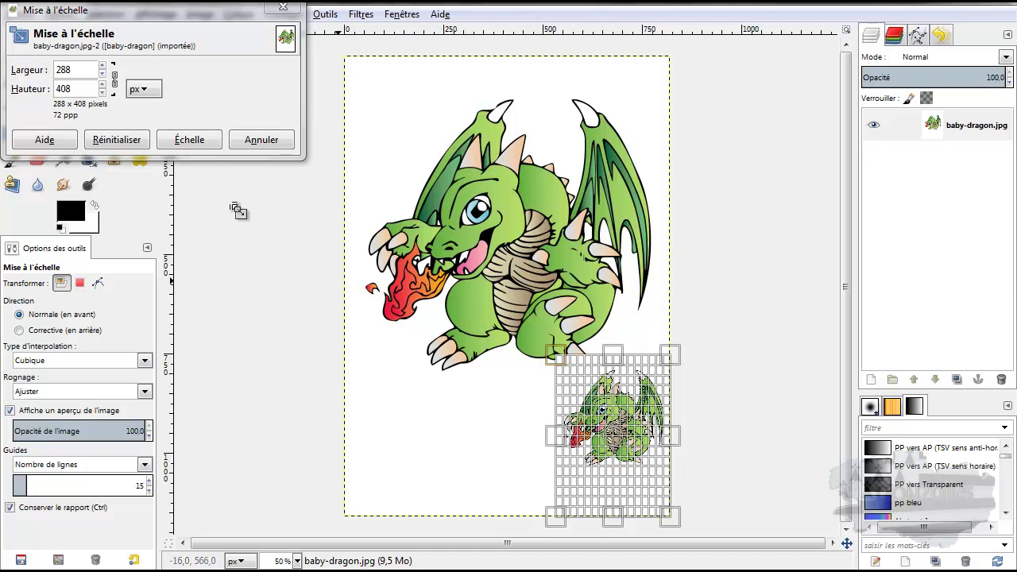
{"action": "left_click", "coordinate": [191, 142]}
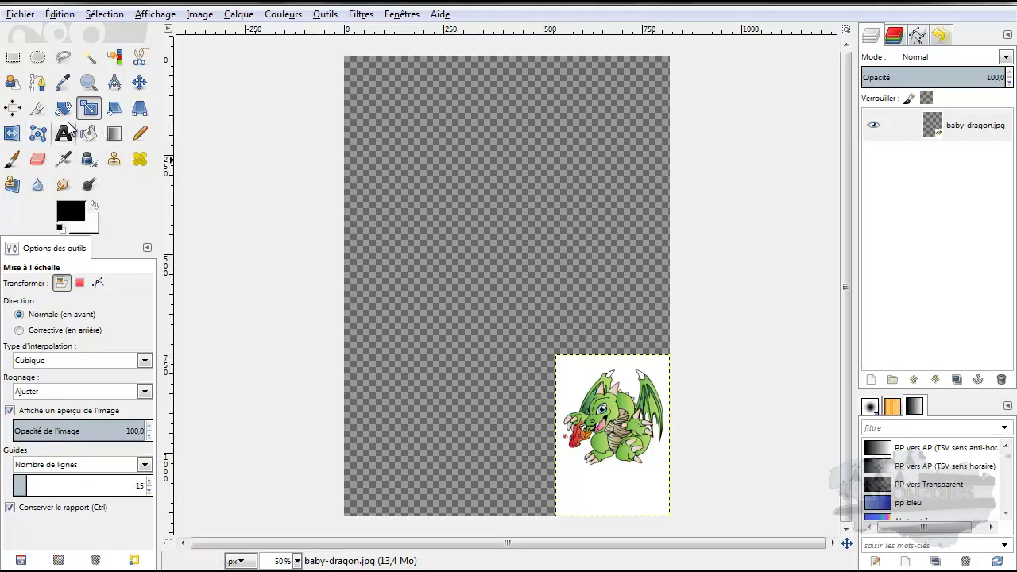
Step: Examine the reduced dragon's outlines and pixels at up to 300% zoom, then zoom back out to 66.7%
{"action": "left_click", "coordinate": [88, 84]}
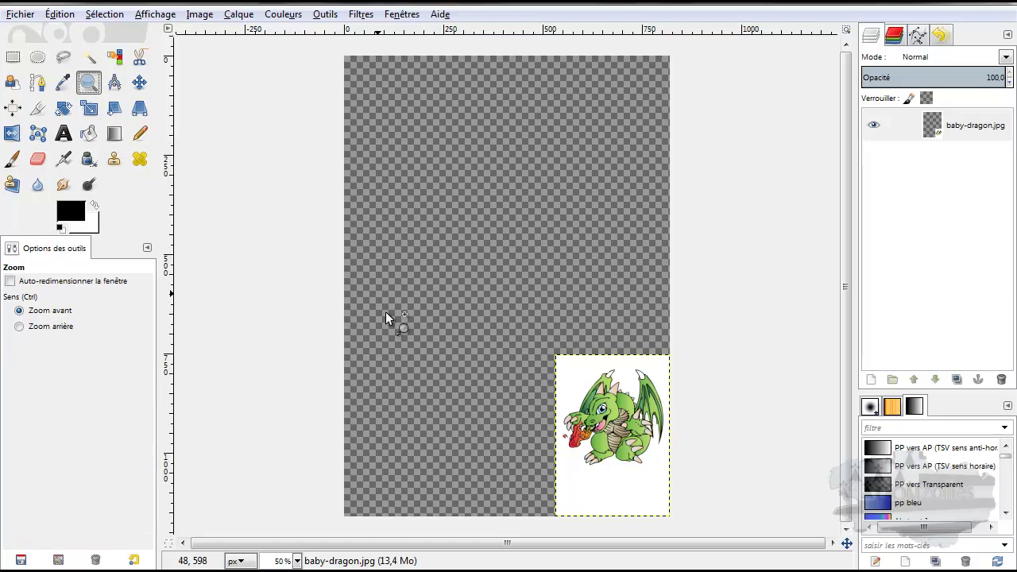
{"action": "left_click", "coordinate": [600, 414]}
{"action": "left_click", "coordinate": [604, 414]}
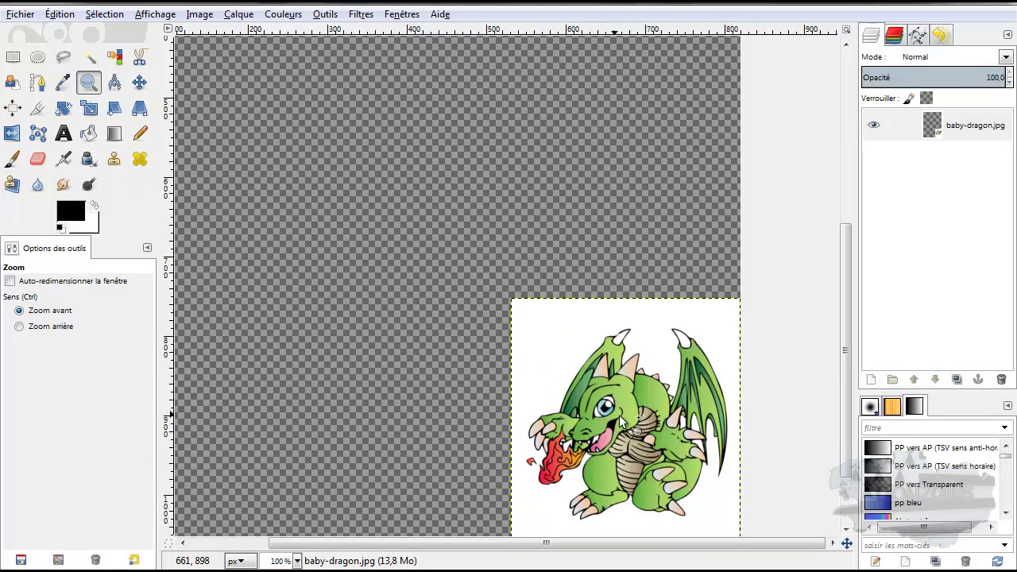
{"action": "left_click", "coordinate": [620, 415]}
{"action": "left_click", "coordinate": [619, 415]}
{"action": "left_click", "coordinate": [619, 415]}
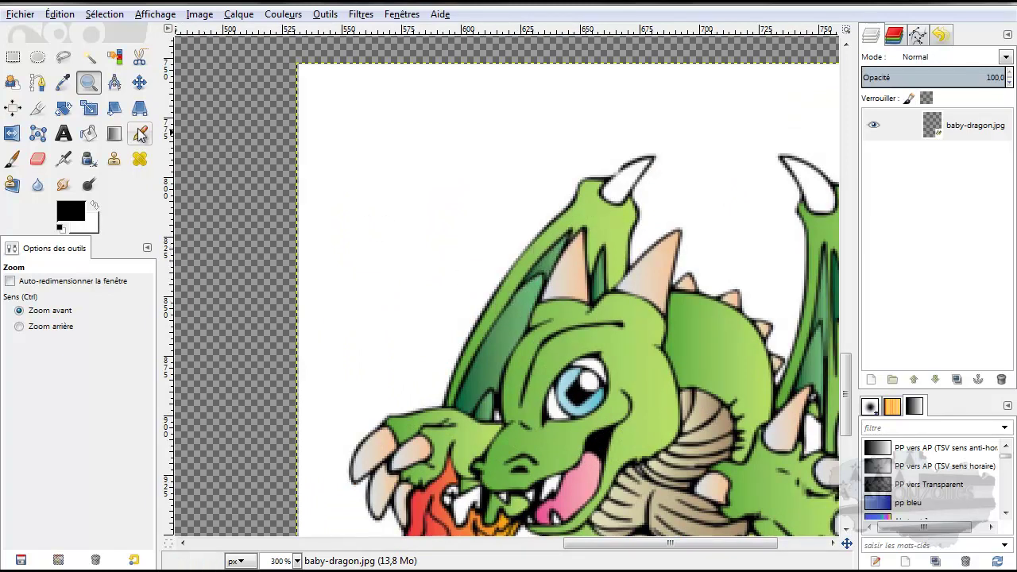
{"action": "left_click", "coordinate": [549, 326]}
{"action": "left_click", "coordinate": [549, 325]}
{"action": "left_click", "coordinate": [549, 326]}
{"action": "left_click", "coordinate": [549, 326]}
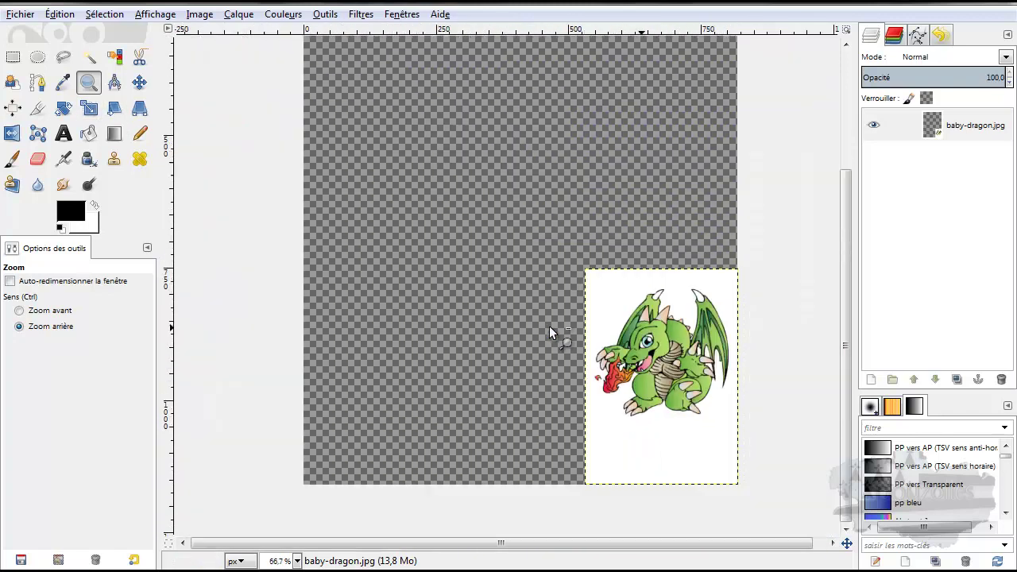
{"action": "key", "text": "ctrl"}
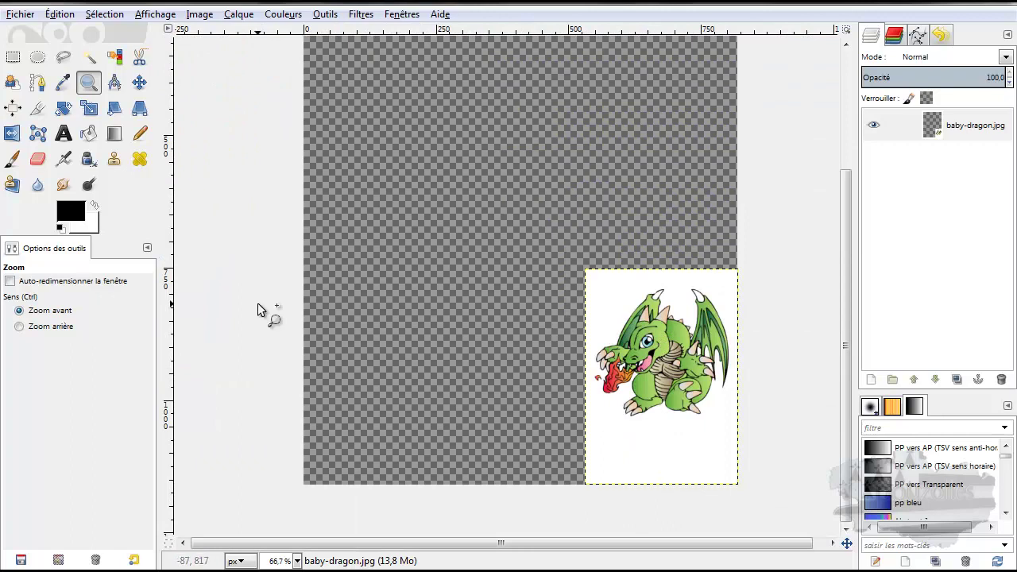
Step: Scale the reduced dragon layer back up proportionally to 762 × 1076 px
{"action": "left_click", "coordinate": [89, 111]}
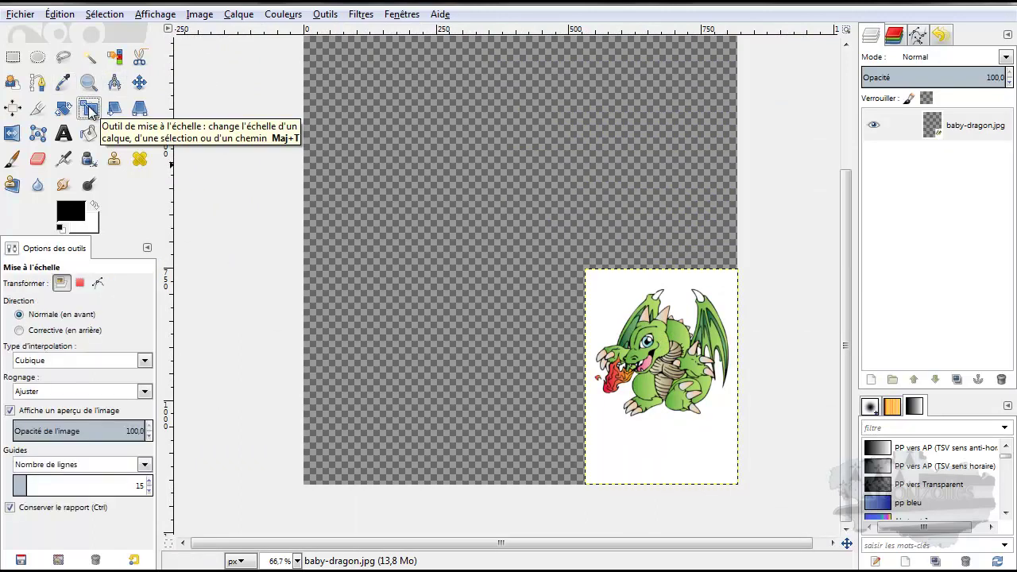
{"action": "left_click", "coordinate": [651, 318]}
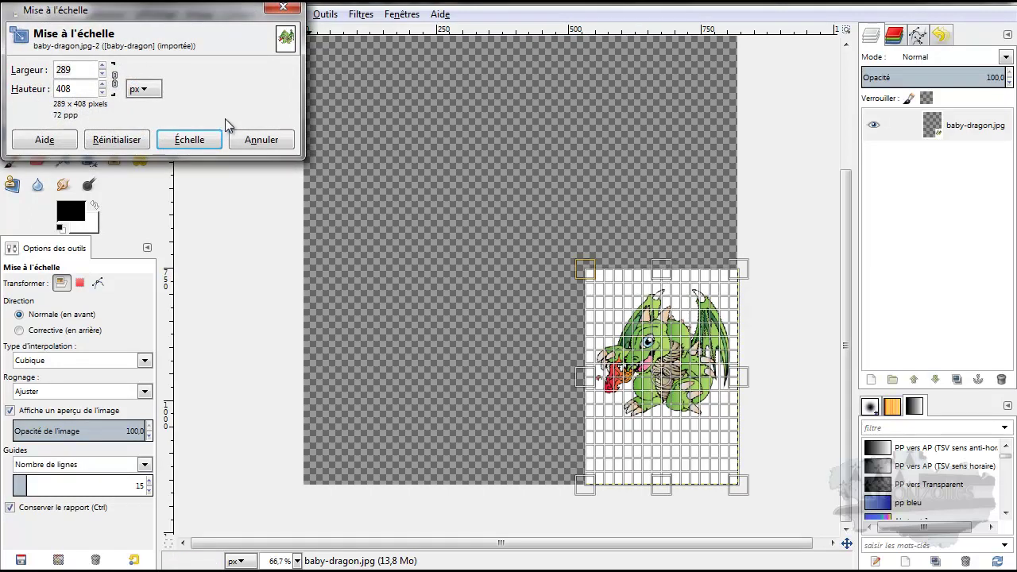
{"action": "left_click_drag", "start_coordinate": [588, 275], "coordinate": [280, 3]}
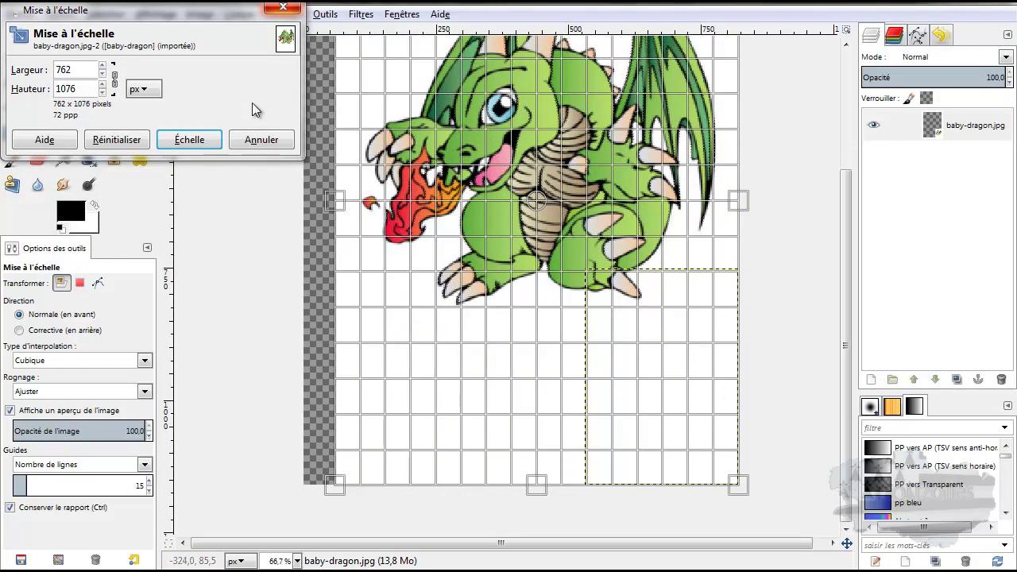
{"action": "left_click", "coordinate": [189, 139]}
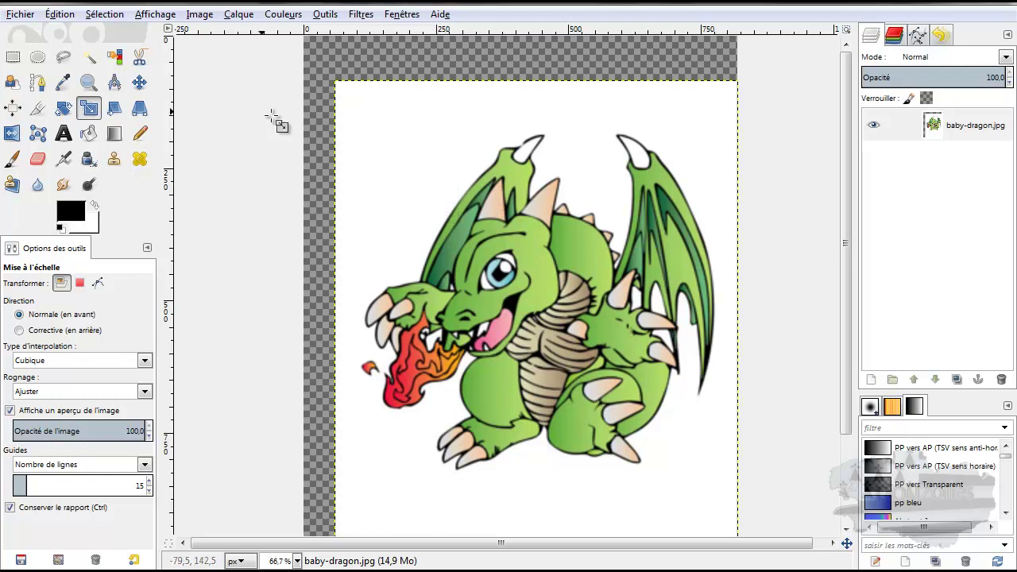
Step: Enlarge the dragon layer a little further from its upper-left corner, keeping the proportions locked
{"action": "left_click", "coordinate": [357, 124]}
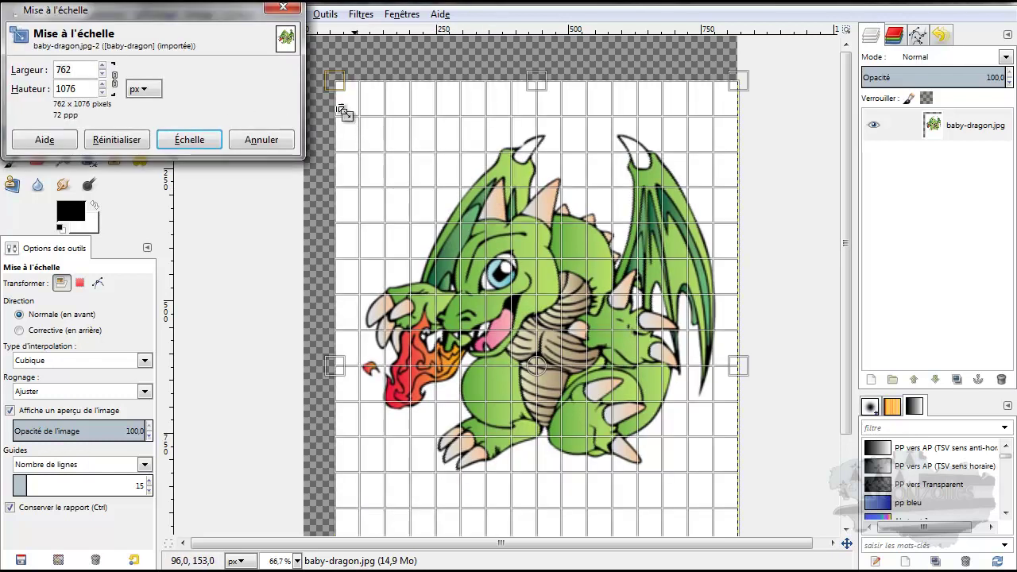
{"action": "left_click_drag", "start_coordinate": [340, 92], "coordinate": [215, 4]}
{"action": "left_click", "coordinate": [184, 135]}
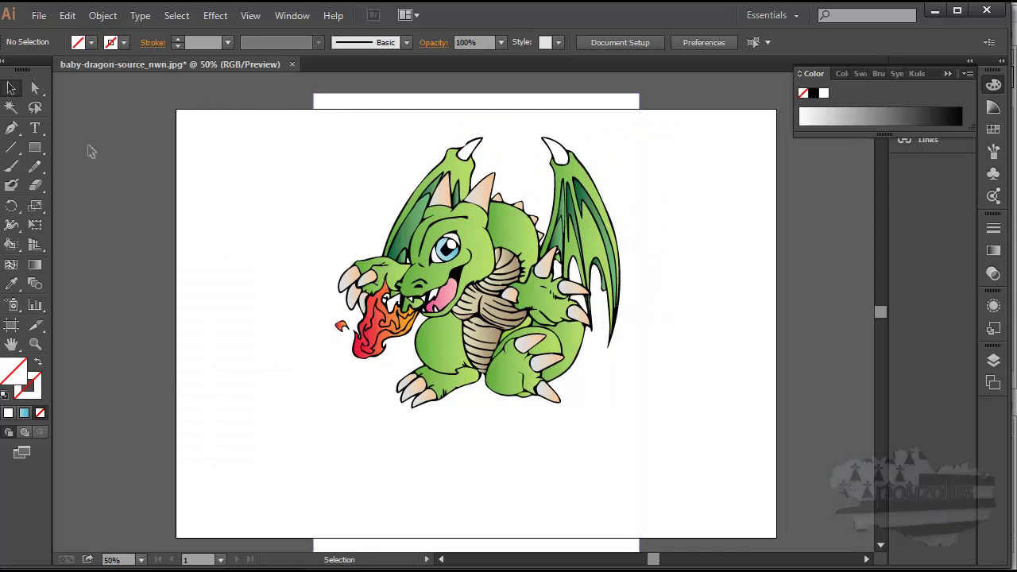
Step: Switch to Illustrator and shrink the whole vector dragon group from its upper-left corner to about one sixth of its width
{"action": "left_click", "coordinate": [322, 175]}
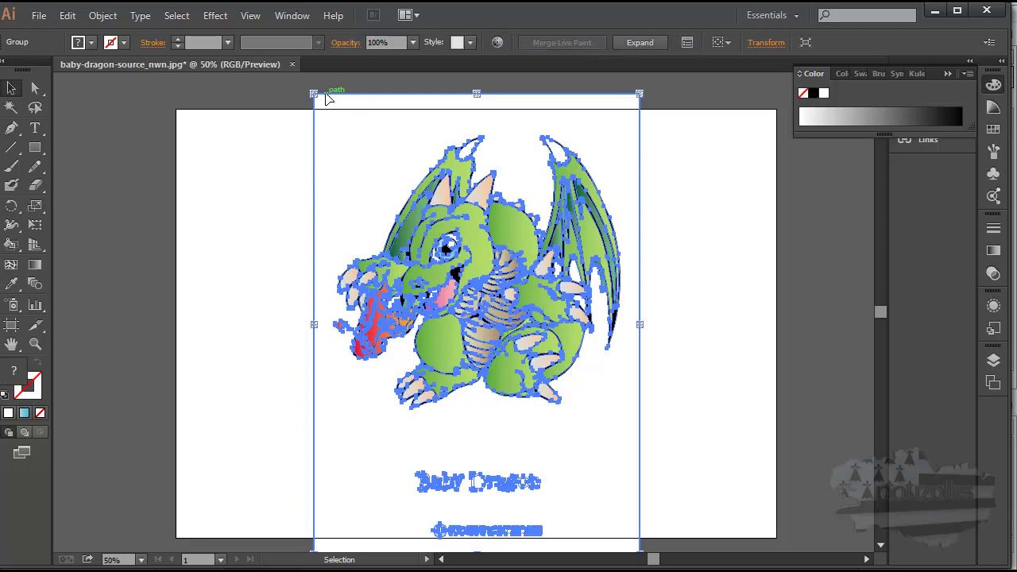
{"action": "left_click_drag", "start_coordinate": [316, 93], "coordinate": [586, 485]}
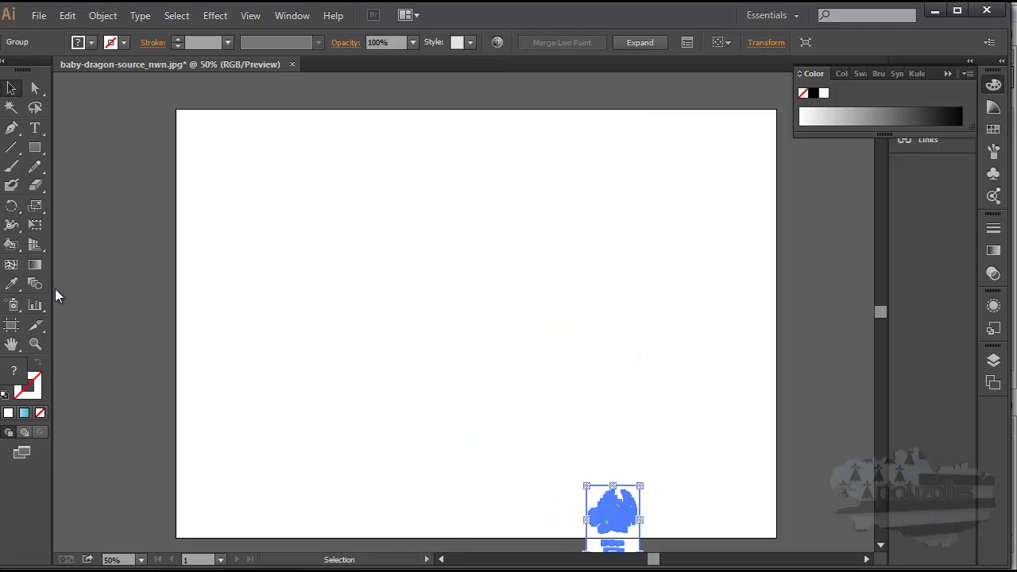
Step: Inspect the edges of the shrunken vector dragon at 600% zoom, with the group deselected
{"action": "left_click", "coordinate": [36, 343]}
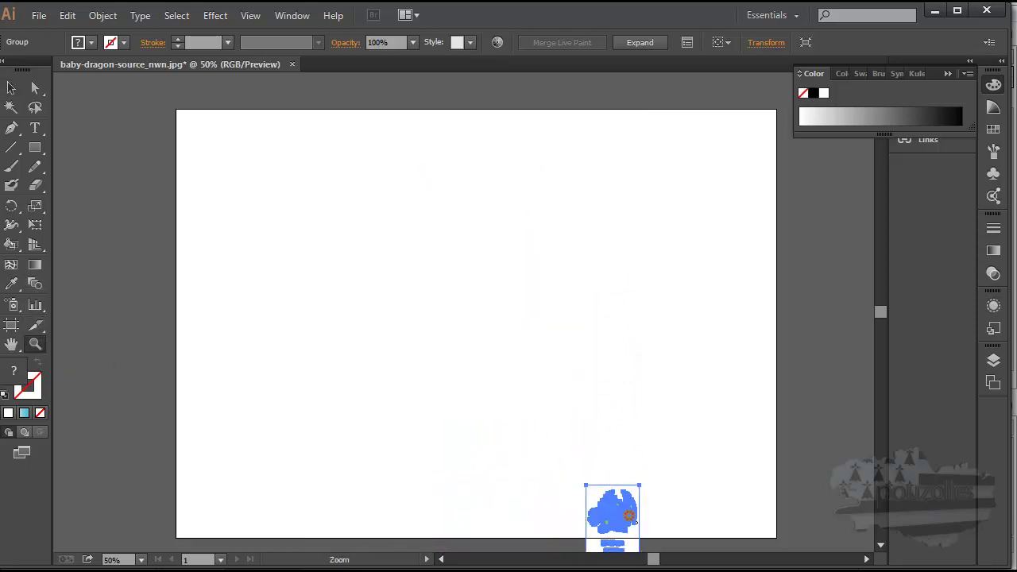
{"action": "left_click", "coordinate": [630, 523]}
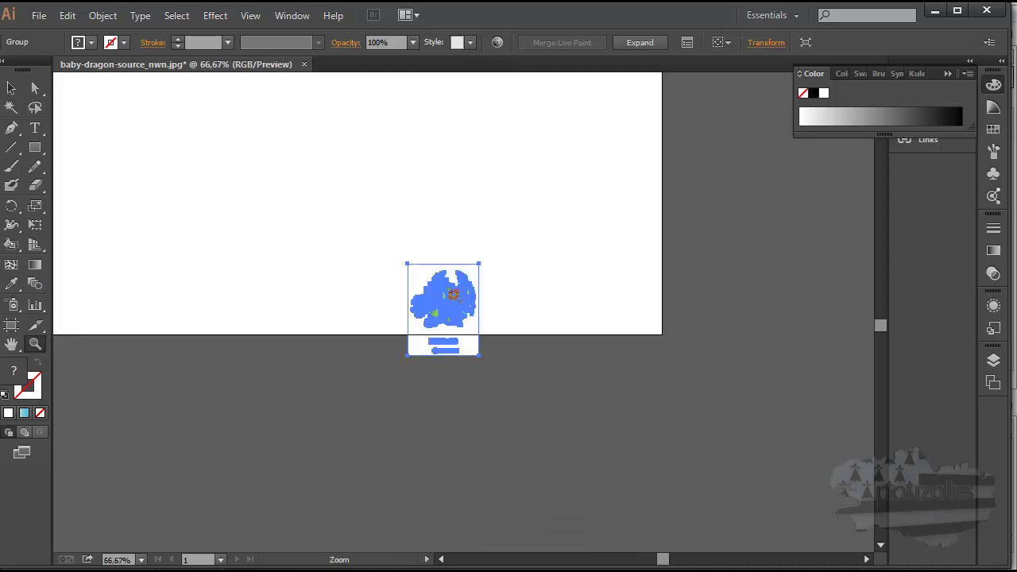
{"action": "left_click", "coordinate": [453, 295]}
{"action": "left_click", "coordinate": [454, 306]}
{"action": "left_click", "coordinate": [455, 317]}
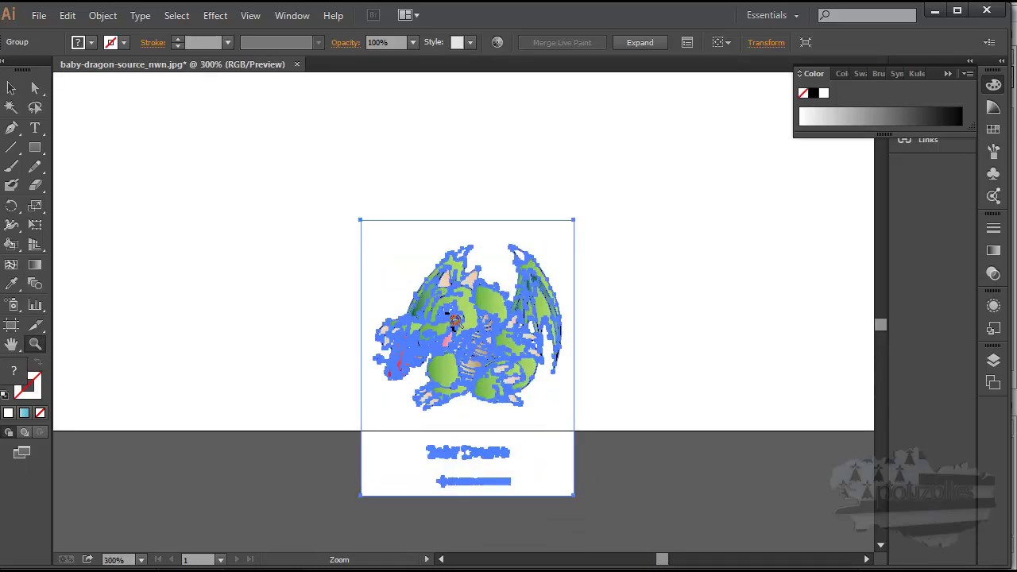
{"action": "left_click", "coordinate": [456, 320]}
{"action": "left_click", "coordinate": [457, 322]}
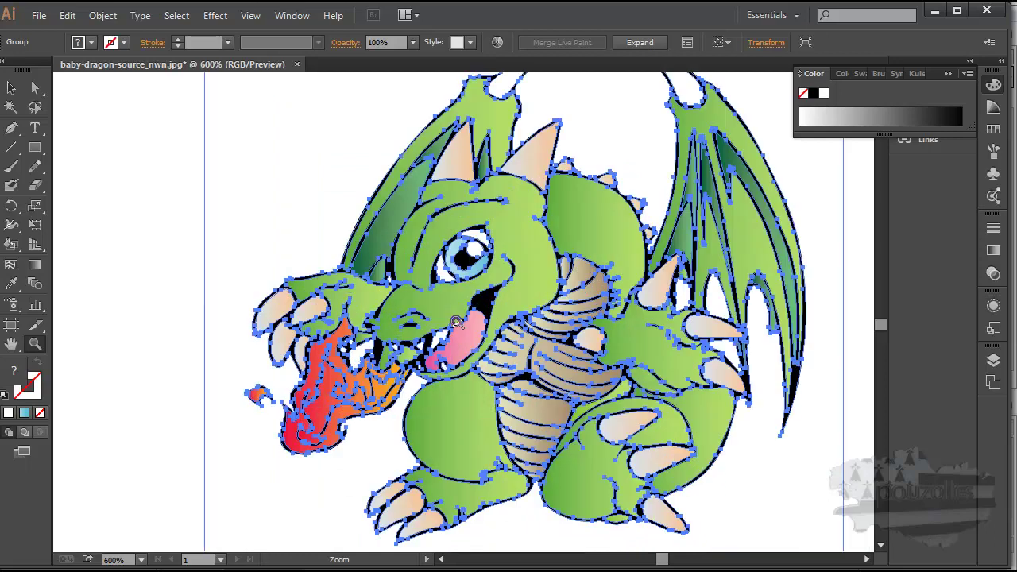
{"action": "left_click", "coordinate": [11, 88]}
{"action": "left_click", "coordinate": [123, 190]}
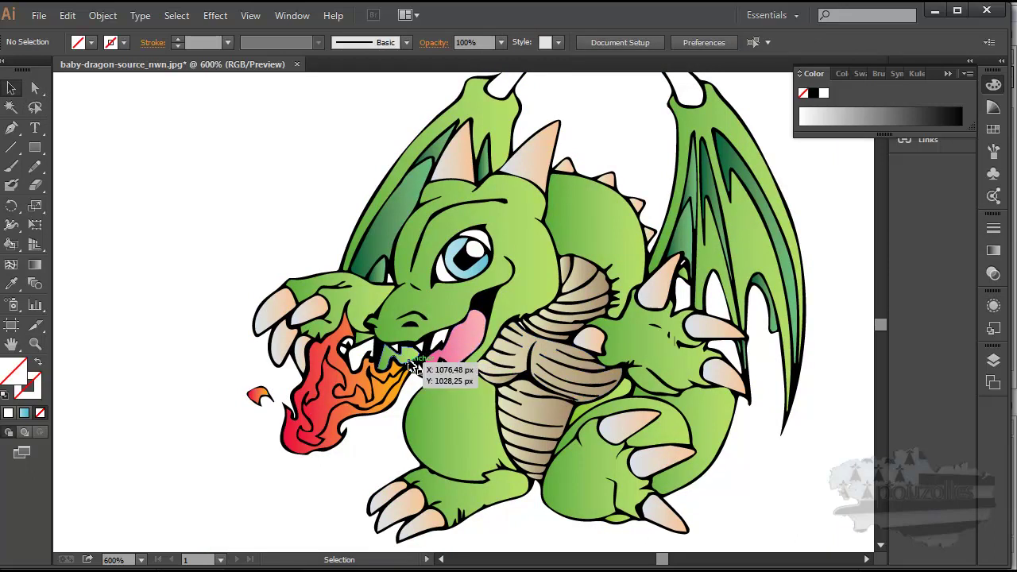
Step: Zoom back out from the vector dragon and reposition the view to see it small on the artboard at 100%
{"action": "left_click", "coordinate": [35, 344]}
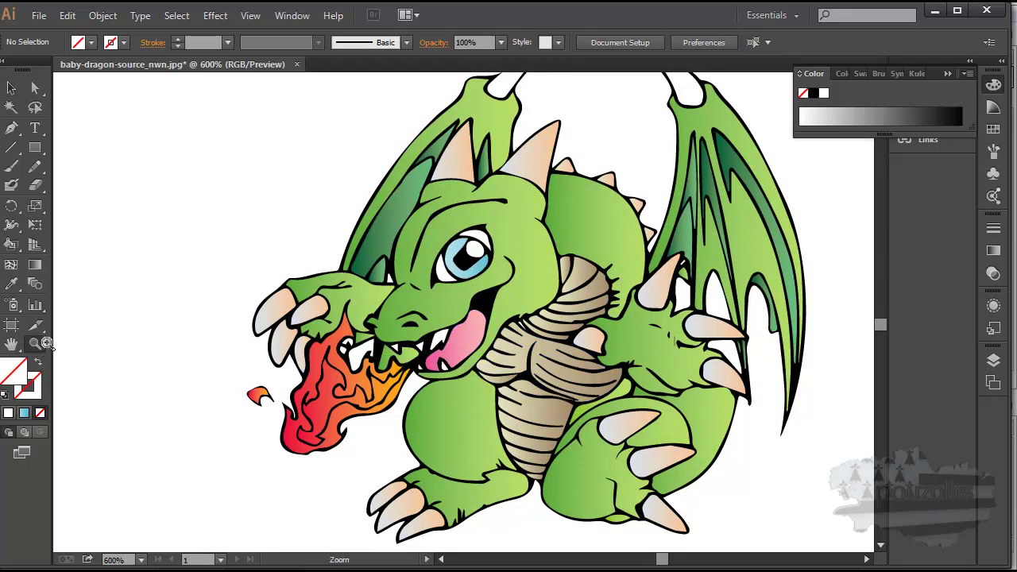
{"action": "left_click", "coordinate": [362, 406], "text": "alt"}
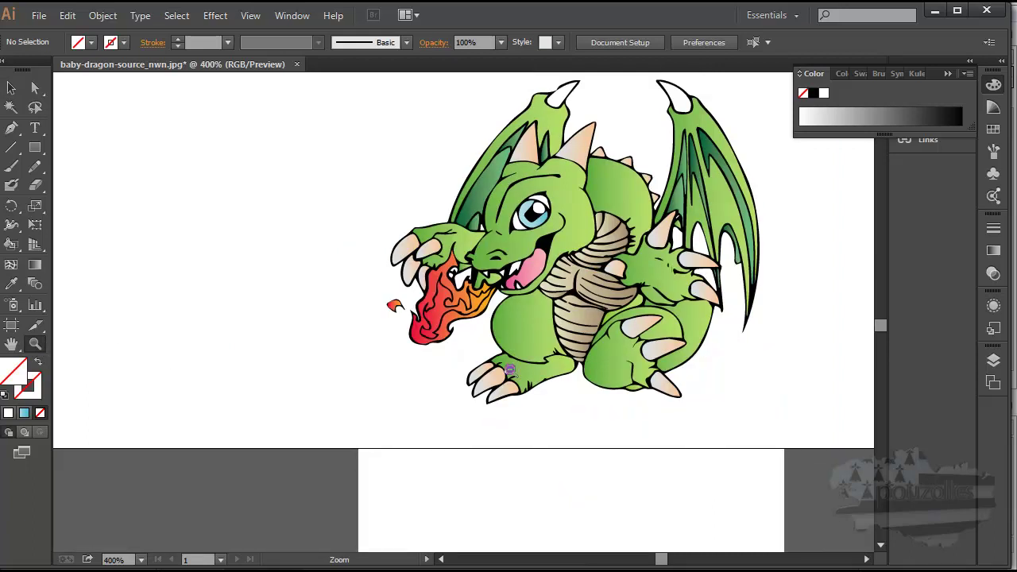
{"action": "left_click", "coordinate": [519, 353], "text": "alt"}
{"action": "left_click", "coordinate": [532, 328], "text": "alt"}
{"action": "left_click", "coordinate": [481, 318], "text": "alt"}
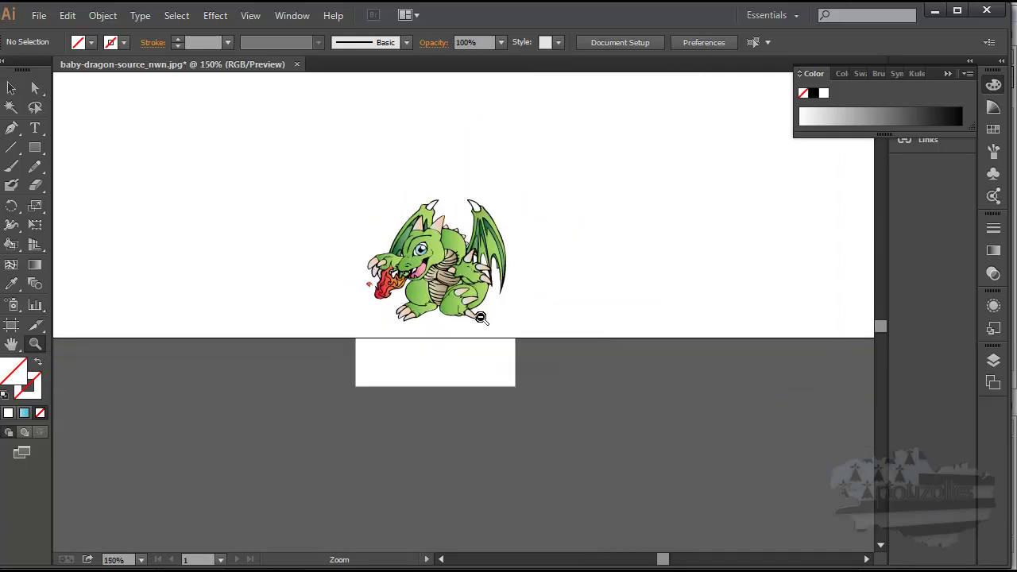
{"action": "left_click", "coordinate": [481, 318], "text": "alt"}
{"action": "left_click", "coordinate": [481, 317], "text": "alt"}
{"action": "left_click_drag", "start_coordinate": [340, 221], "coordinate": [558, 436]}
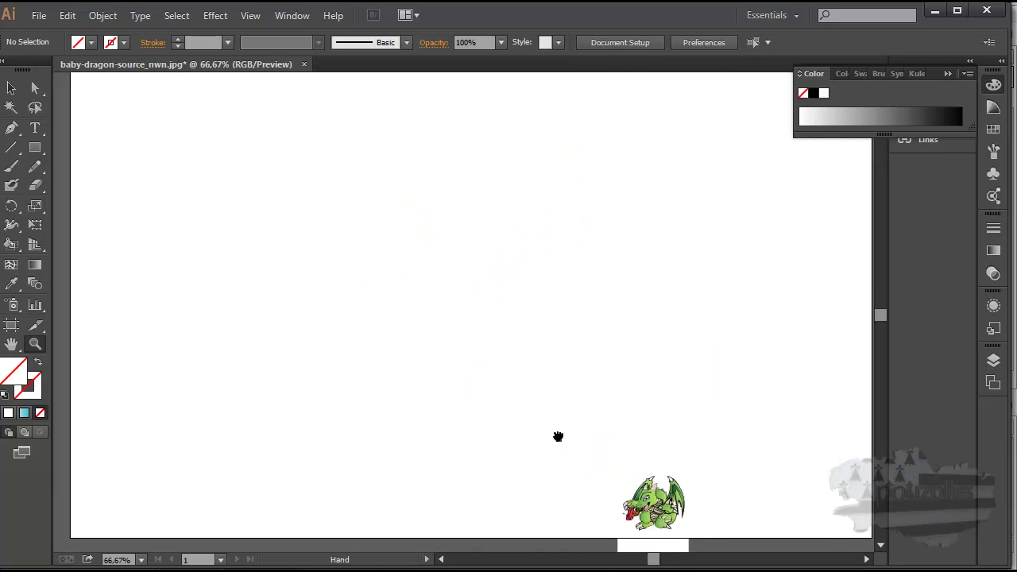
{"action": "left_click", "coordinate": [360, 352]}
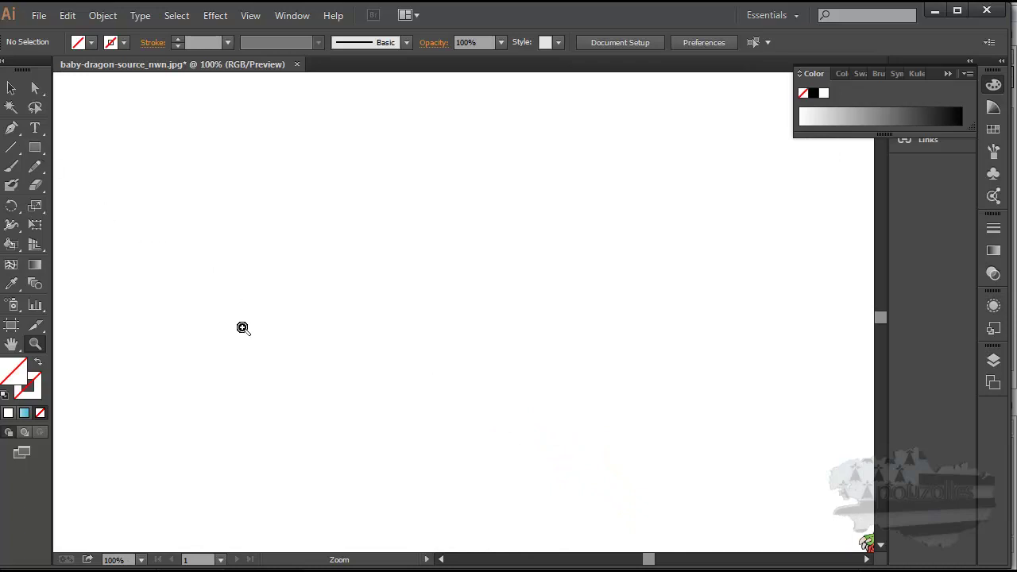
{"action": "left_click_drag", "start_coordinate": [339, 374], "coordinate": [255, 350]}
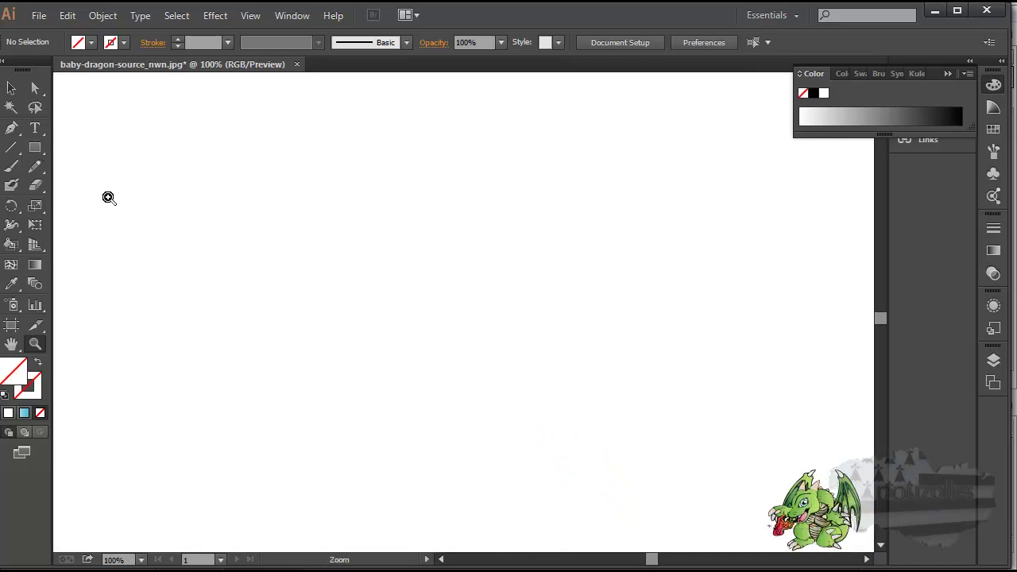
Step: Enlarge the small vector dragon group from its upper-left corner to roughly seven times its width, then deselect it
{"action": "left_click", "coordinate": [11, 90]}
{"action": "left_click", "coordinate": [786, 483]}
{"action": "left_click_drag", "start_coordinate": [762, 461], "coordinate": [80, 73]}
{"action": "scroll", "coordinate": [461, 310], "scroll_direction": "up", "scroll_amount": 12}
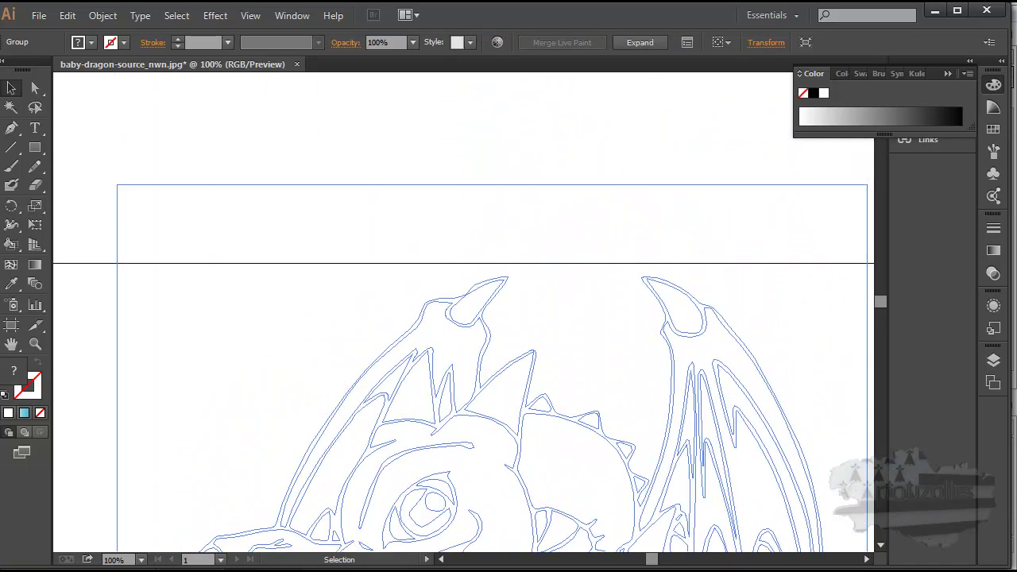
{"action": "scroll", "coordinate": [446, 295], "scroll_direction": "up", "scroll_amount": 3}
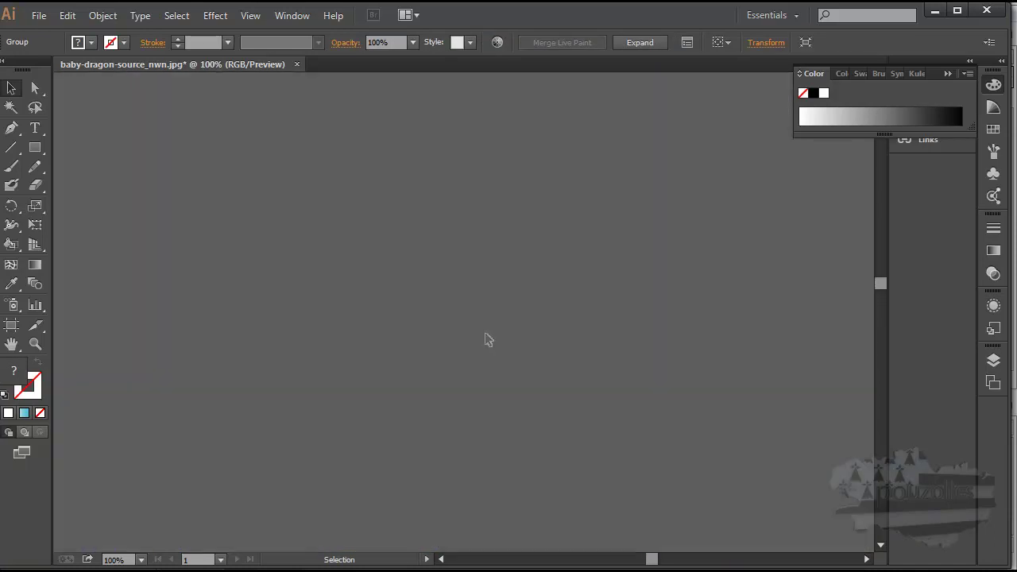
{"action": "key", "text": "space"}
{"action": "left_click_drag", "start_coordinate": [476, 456], "coordinate": [402, 156]}
{"action": "left_click_drag", "start_coordinate": [480, 526], "coordinate": [546, 228]}
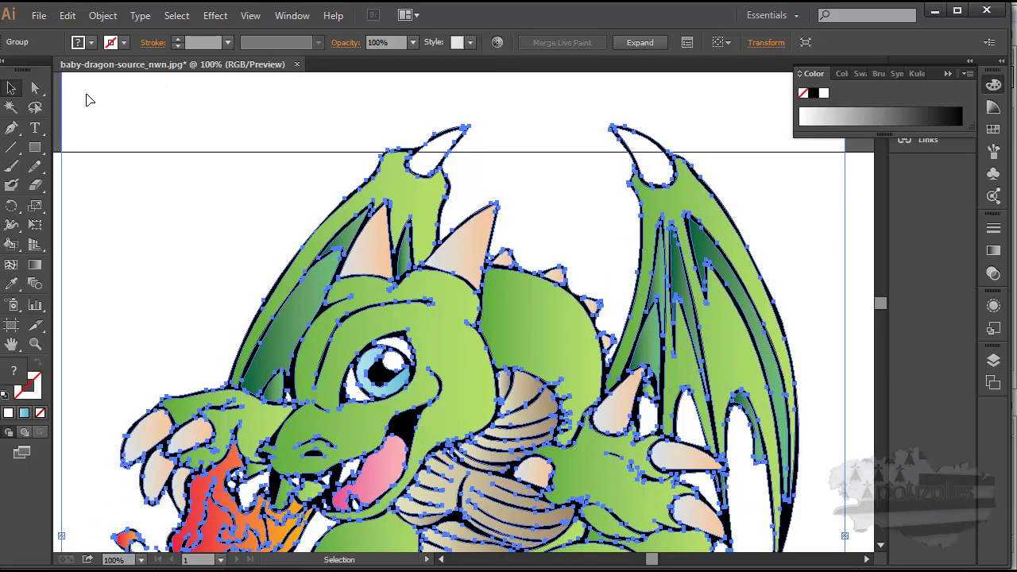
{"action": "left_click", "coordinate": [69, 130]}
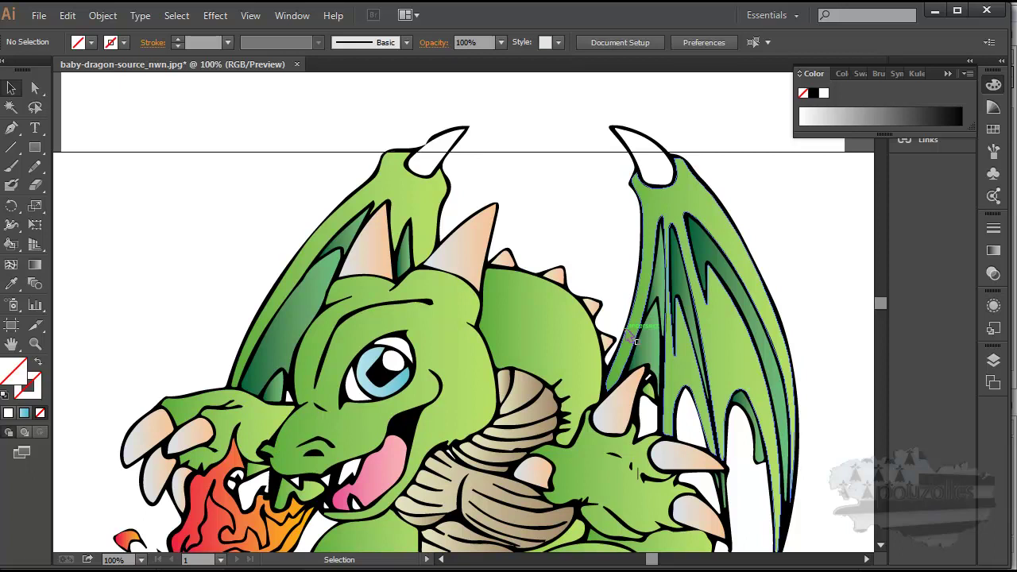
Step: Examine the outlines and gradient fills of the enlarged vector dragon from the wing tips down to the feet
{"action": "scroll", "coordinate": [630, 338], "scroll_direction": "down", "scroll_amount": 3}
{"action": "scroll", "coordinate": [626, 339], "scroll_direction": "up", "scroll_amount": 5}
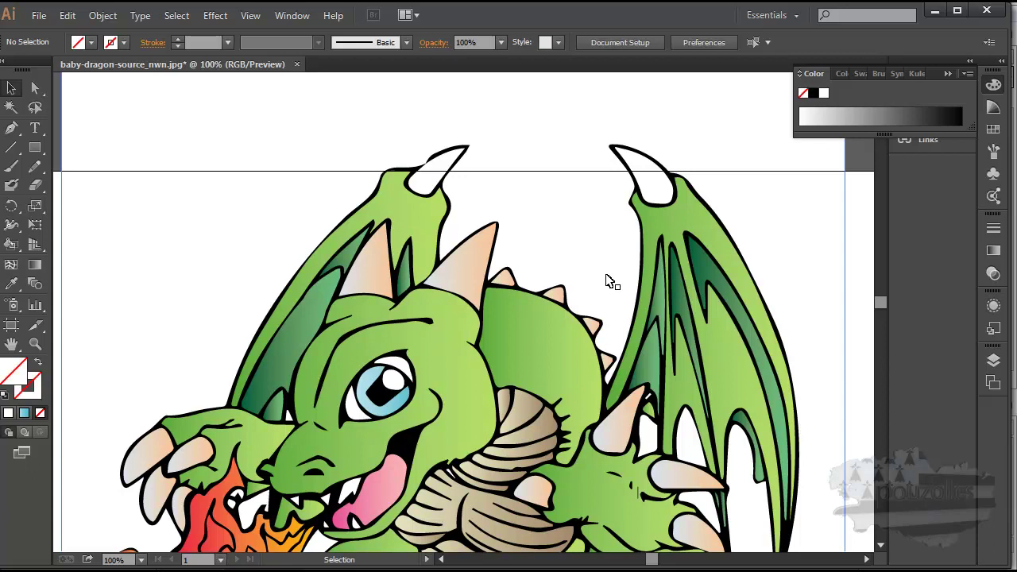
{"action": "scroll", "coordinate": [609, 281], "scroll_direction": "down", "scroll_amount": 2}
{"action": "scroll", "coordinate": [608, 282], "scroll_direction": "down", "scroll_amount": 3}
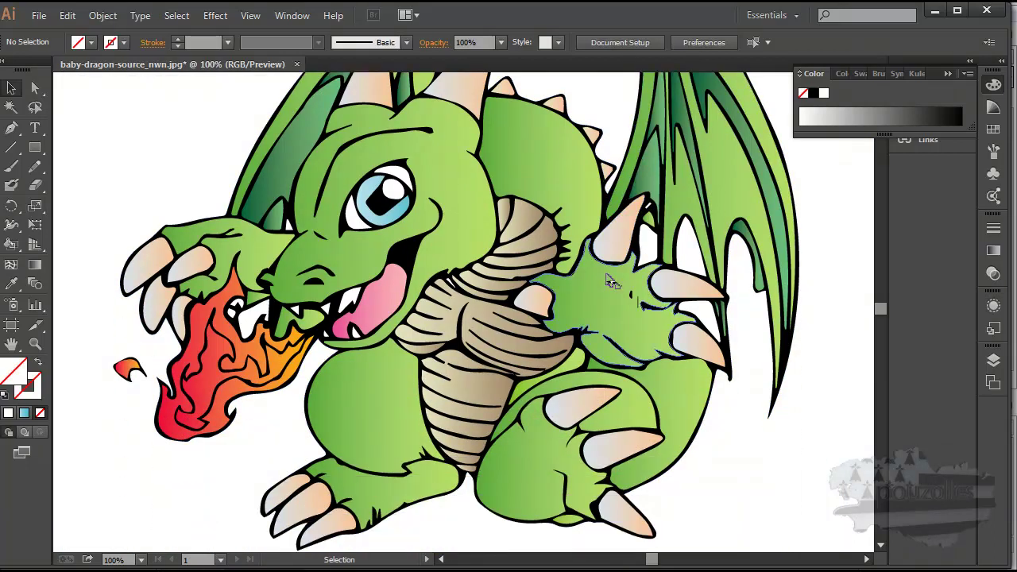
{"action": "scroll", "coordinate": [609, 281], "scroll_direction": "up", "scroll_amount": 5}
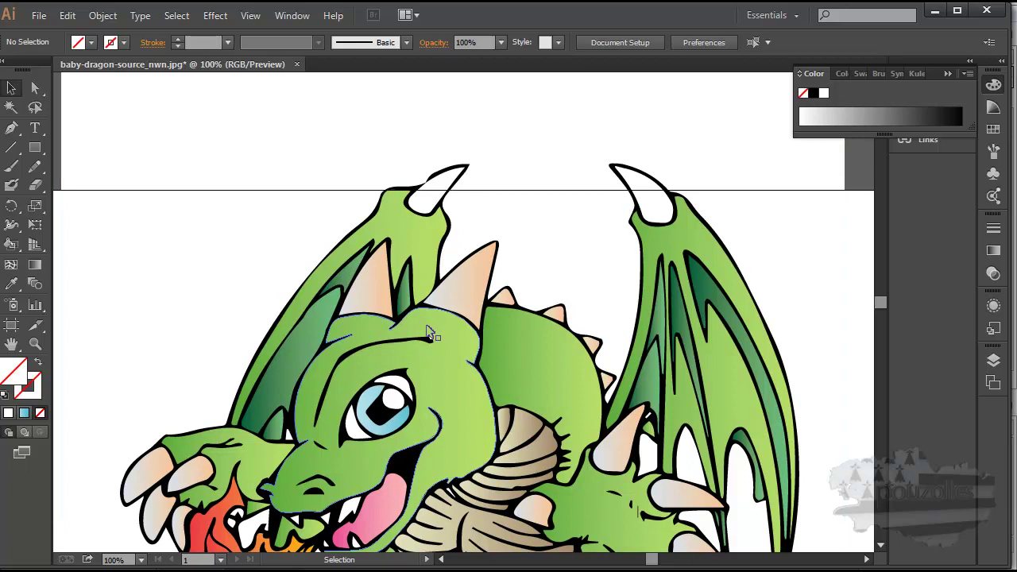
{"action": "scroll", "coordinate": [443, 330], "scroll_direction": "down", "scroll_amount": 4}
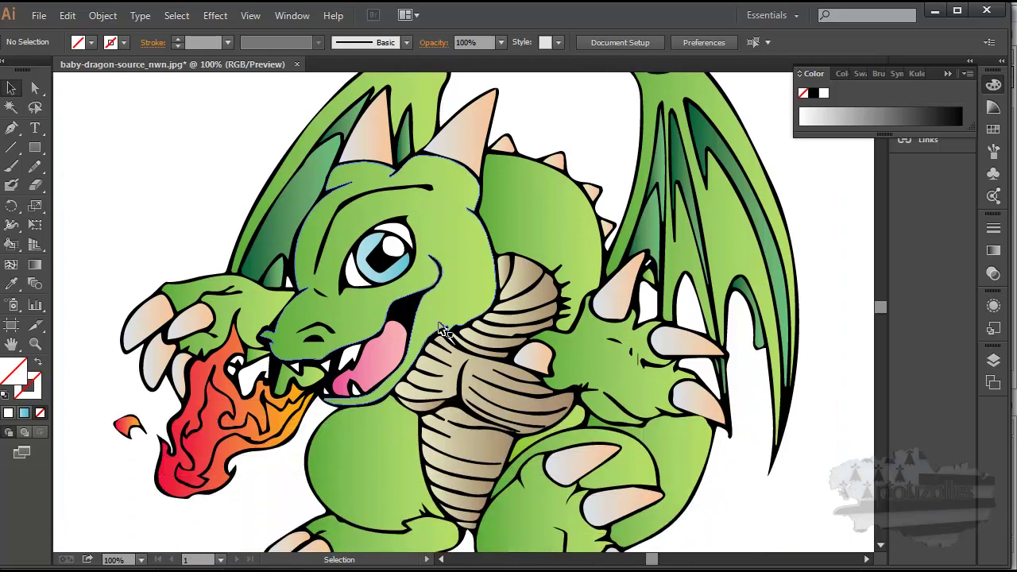
{"action": "scroll", "coordinate": [444, 330], "scroll_direction": "down", "scroll_amount": 1}
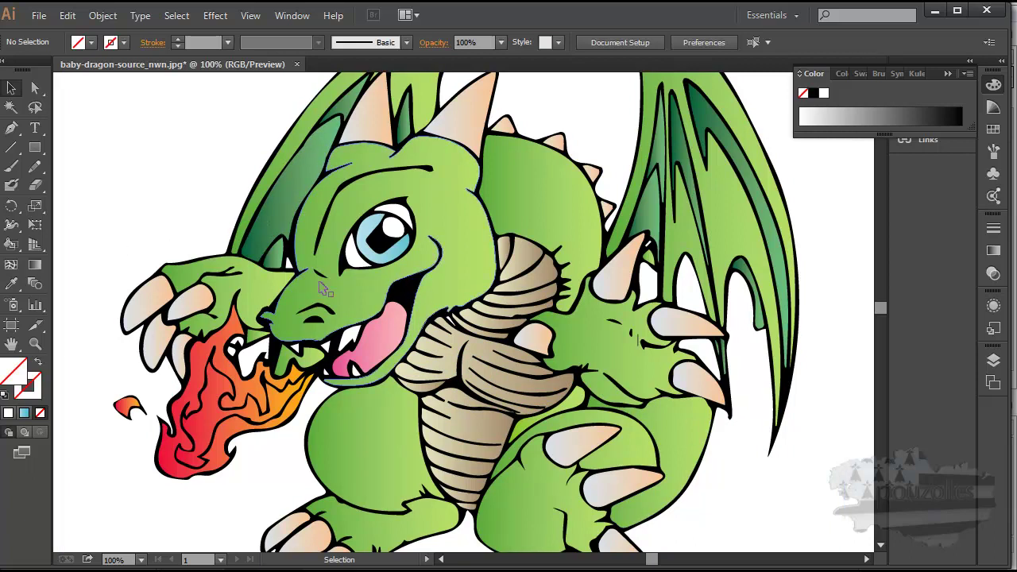
{"action": "scroll", "coordinate": [445, 317], "scroll_direction": "up", "scroll_amount": 3}
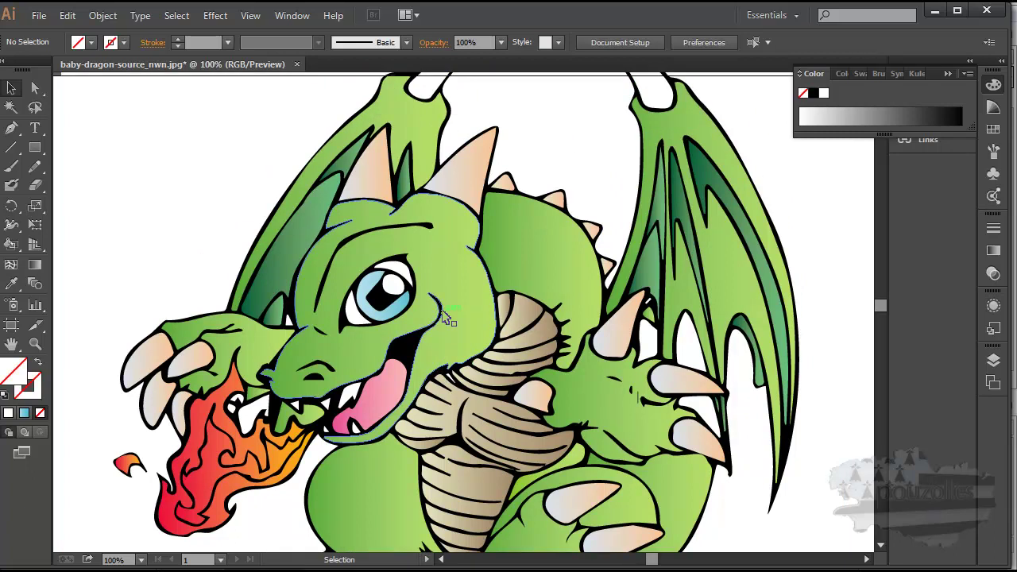
{"action": "scroll", "coordinate": [445, 316], "scroll_direction": "up", "scroll_amount": 3}
{"action": "scroll", "coordinate": [446, 317], "scroll_direction": "down", "scroll_amount": 12}
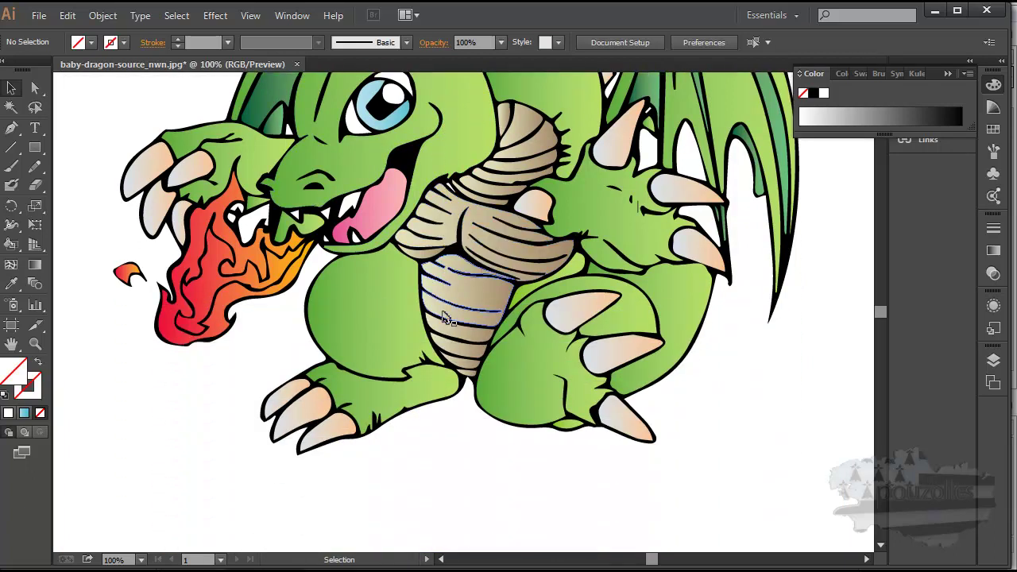
{"action": "scroll", "coordinate": [445, 316], "scroll_direction": "up", "scroll_amount": 7}
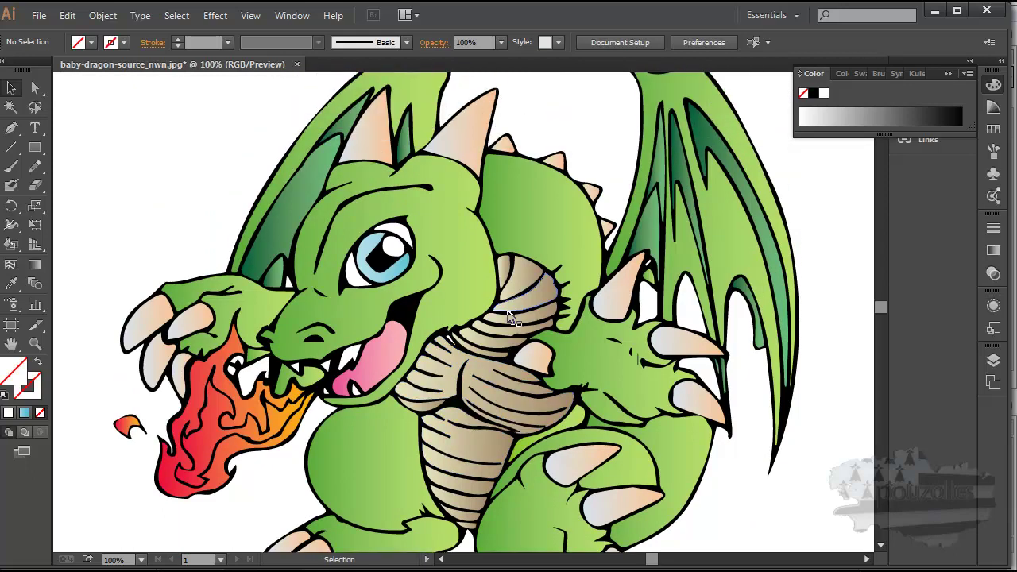
{"action": "scroll", "coordinate": [512, 317], "scroll_direction": "up", "scroll_amount": 4}
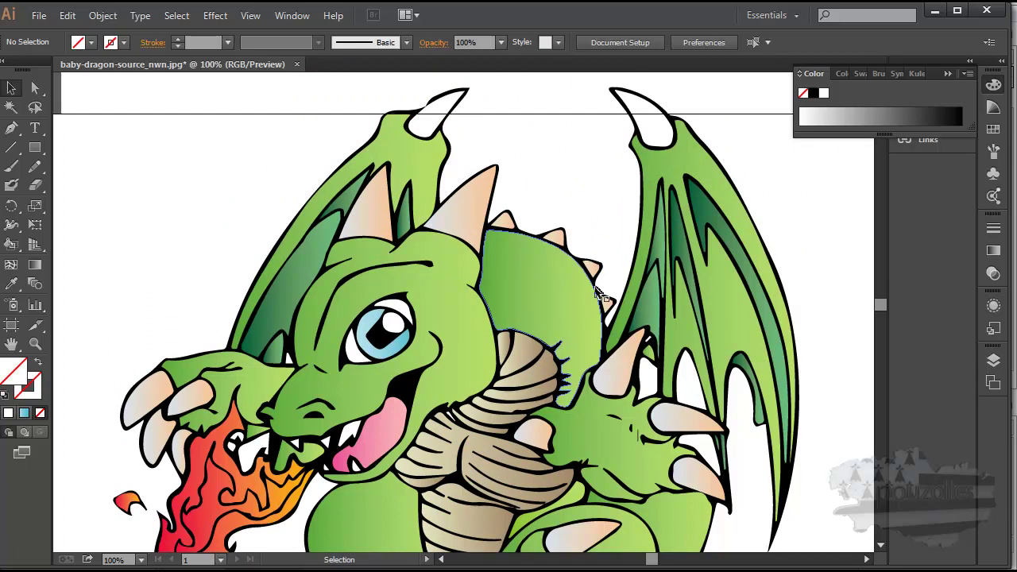
Step: Select the dragon group for the Live Paint Bucket and set the fill colour to red F42222
{"action": "left_click", "coordinate": [642, 274]}
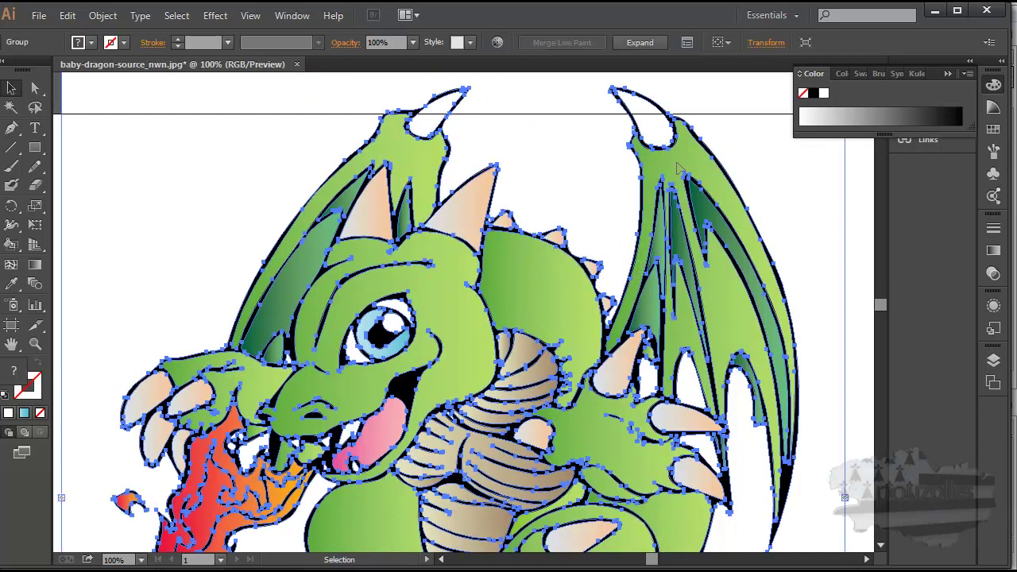
{"action": "left_click", "coordinate": [11, 244]}
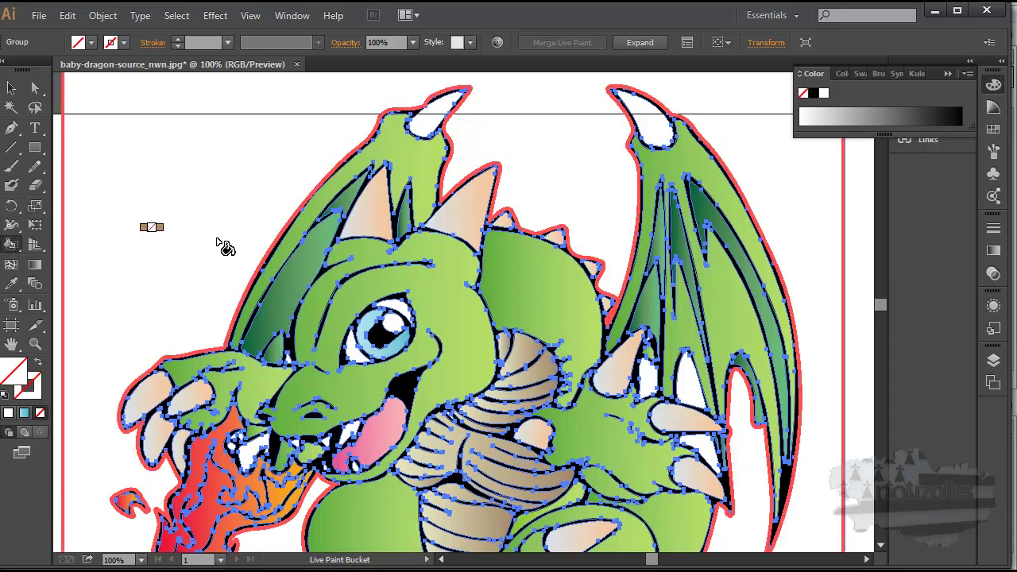
{"action": "double_click", "coordinate": [6, 372]}
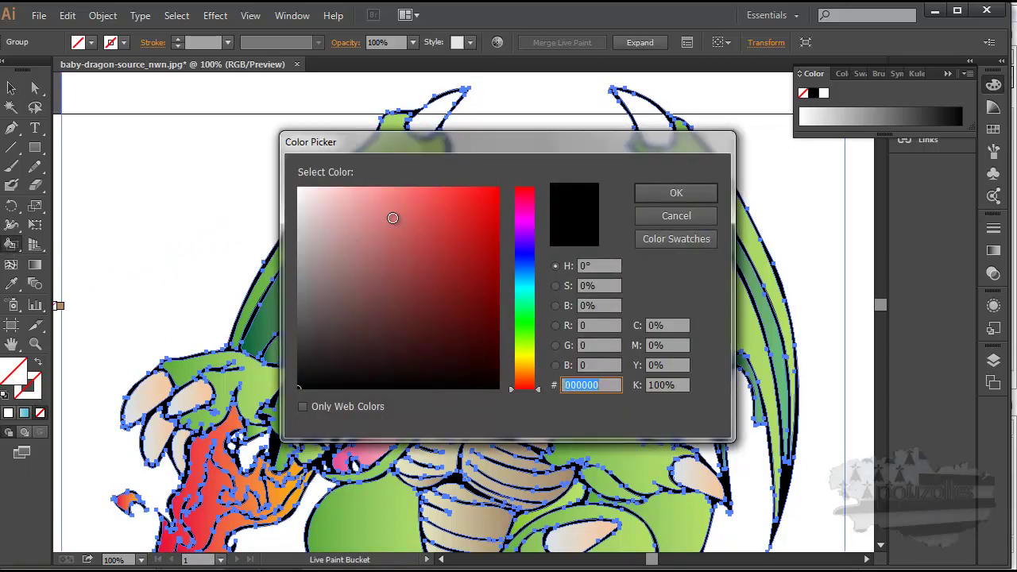
{"action": "left_click", "coordinate": [469, 194]}
{"action": "left_click", "coordinate": [672, 194]}
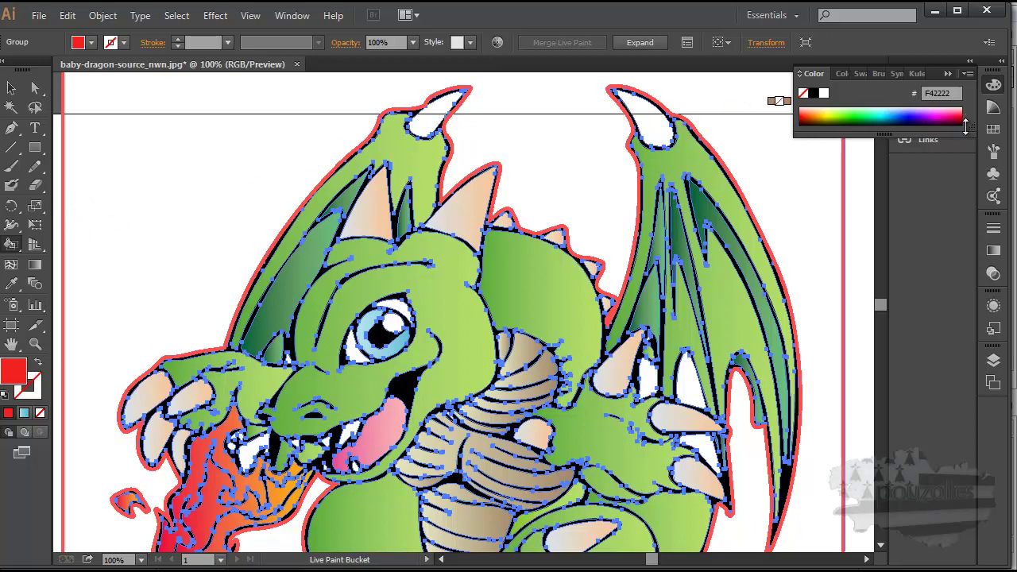
Step: Choose a pale yellow swatch and fill the dragon's back and the outer green area of both wings with it
{"action": "left_click", "coordinate": [993, 129]}
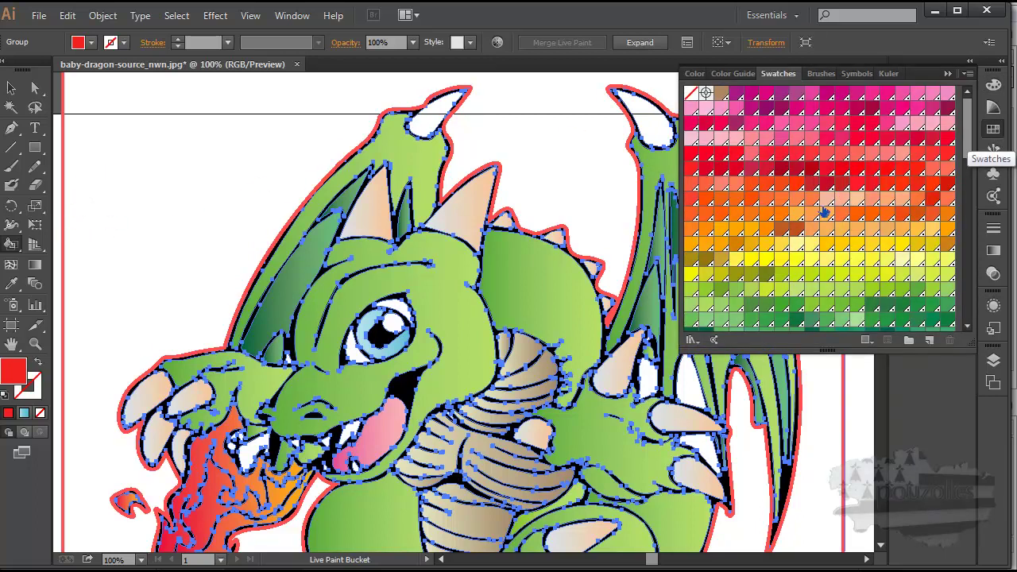
{"action": "left_click", "coordinate": [812, 244]}
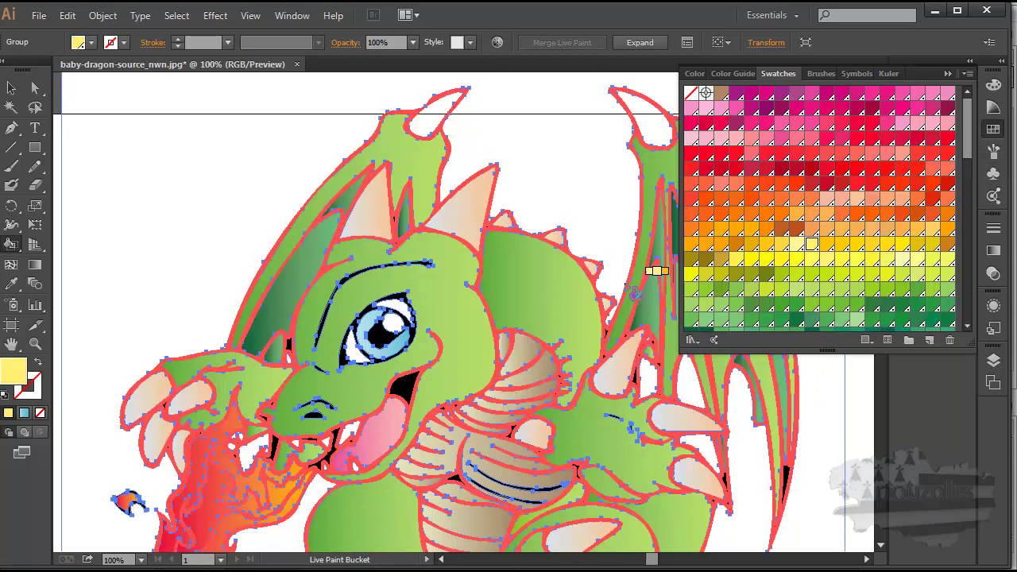
{"action": "left_click", "coordinate": [544, 296]}
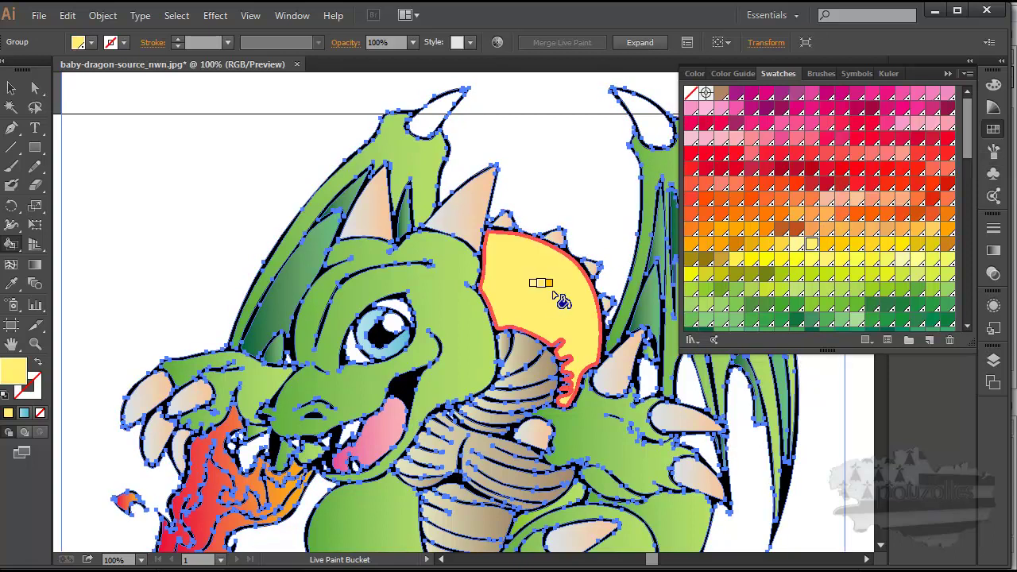
{"action": "left_click", "coordinate": [425, 156]}
{"action": "left_click", "coordinate": [644, 158]}
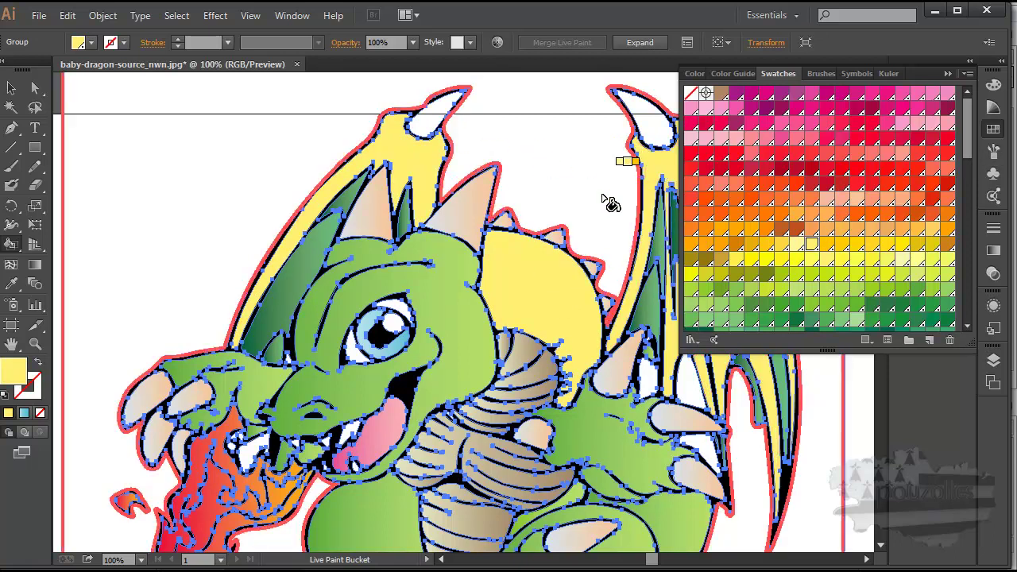
Step: Fill the rounded green area below the jaw and the dragon's raised foot with the same pale yellow
{"action": "scroll", "coordinate": [511, 337], "scroll_direction": "down", "scroll_amount": 2}
{"action": "scroll", "coordinate": [511, 336], "scroll_direction": "down", "scroll_amount": 4}
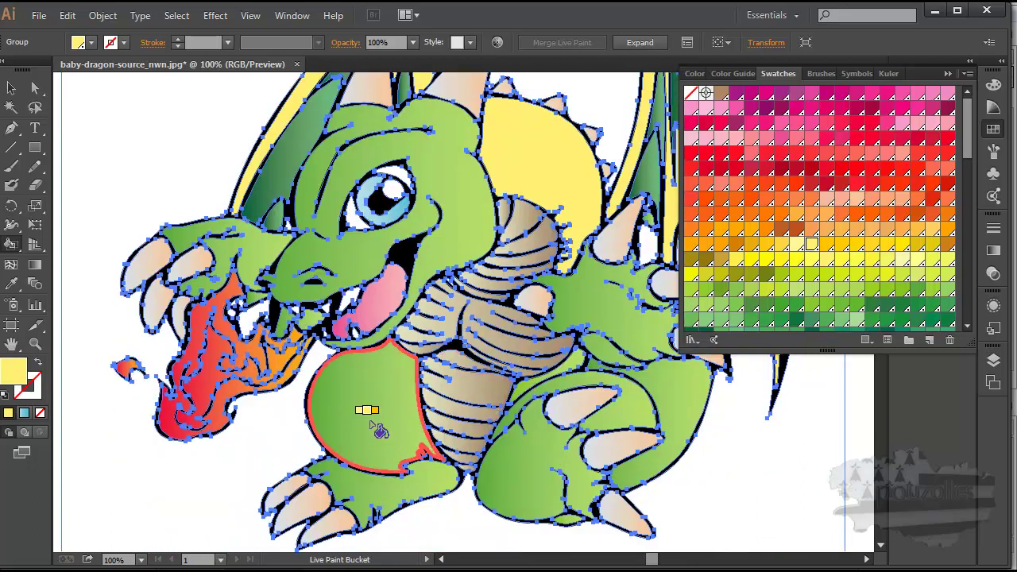
{"action": "left_click", "coordinate": [389, 421]}
{"action": "left_click", "coordinate": [521, 465]}
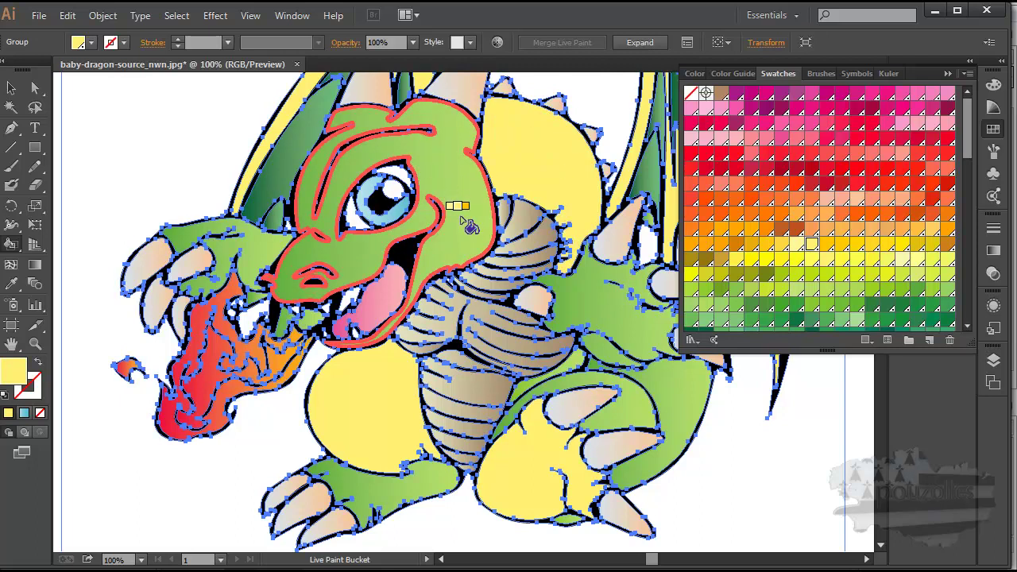
Step: Review the recoloured areas from the wings down to the feet, with the Live Paint Bucket put away and the dragon deselected
{"action": "scroll", "coordinate": [468, 224], "scroll_direction": "up", "scroll_amount": 3}
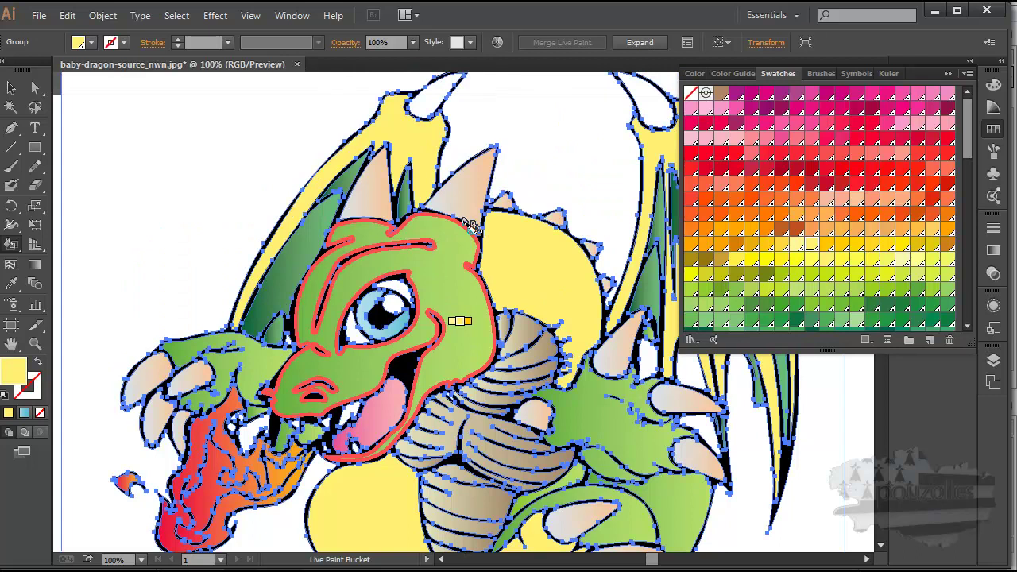
{"action": "scroll", "coordinate": [472, 226], "scroll_direction": "up", "scroll_amount": 2}
{"action": "scroll", "coordinate": [471, 226], "scroll_direction": "down", "scroll_amount": 7}
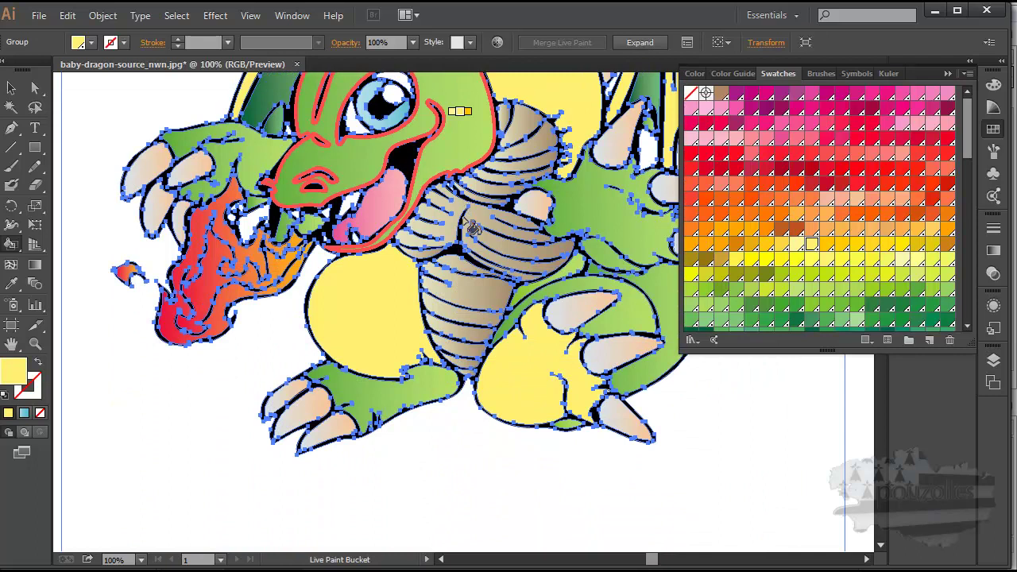
{"action": "scroll", "coordinate": [471, 227], "scroll_direction": "up", "scroll_amount": 7}
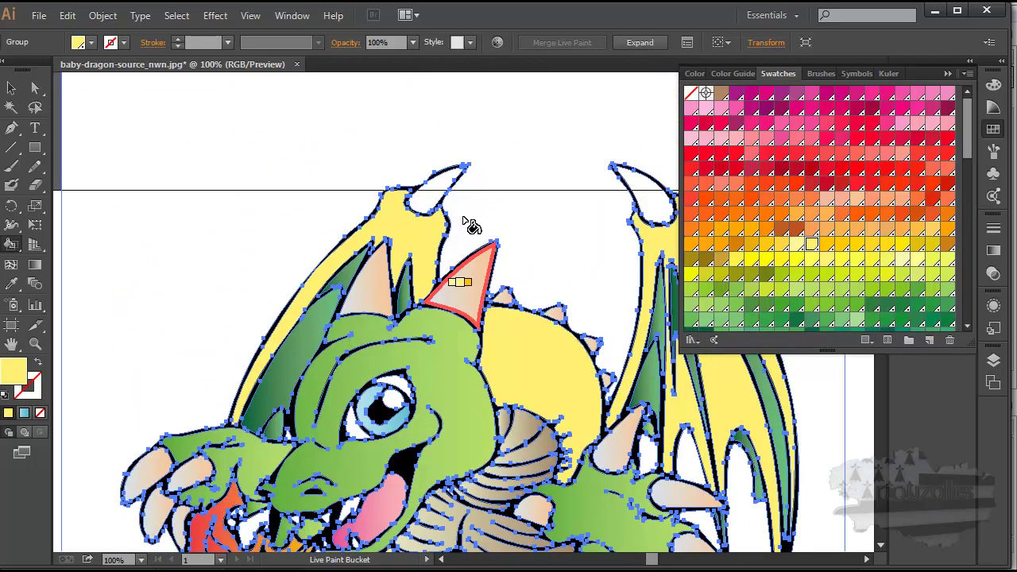
{"action": "scroll", "coordinate": [471, 226], "scroll_direction": "down", "scroll_amount": 2}
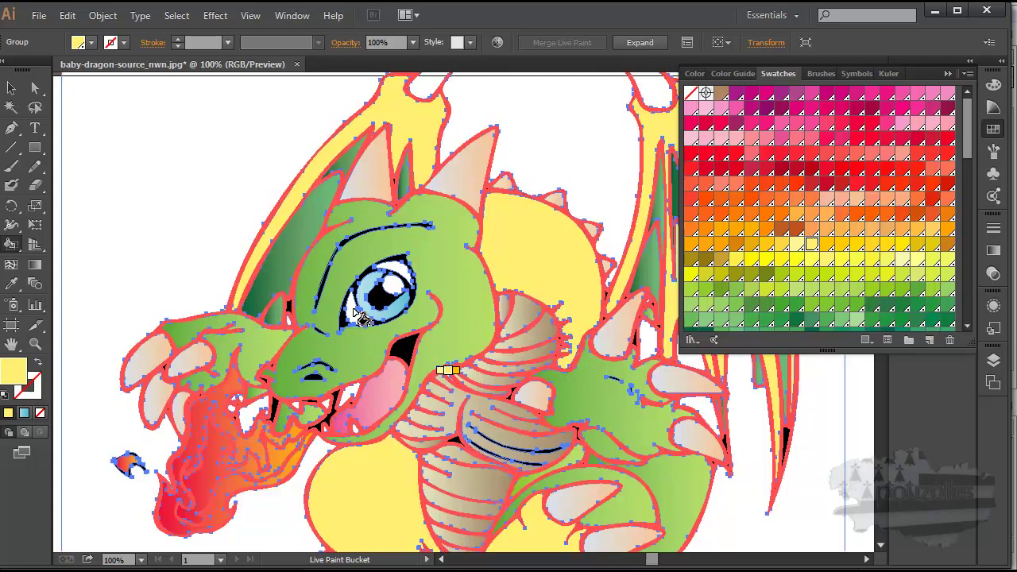
{"action": "left_click", "coordinate": [9, 87]}
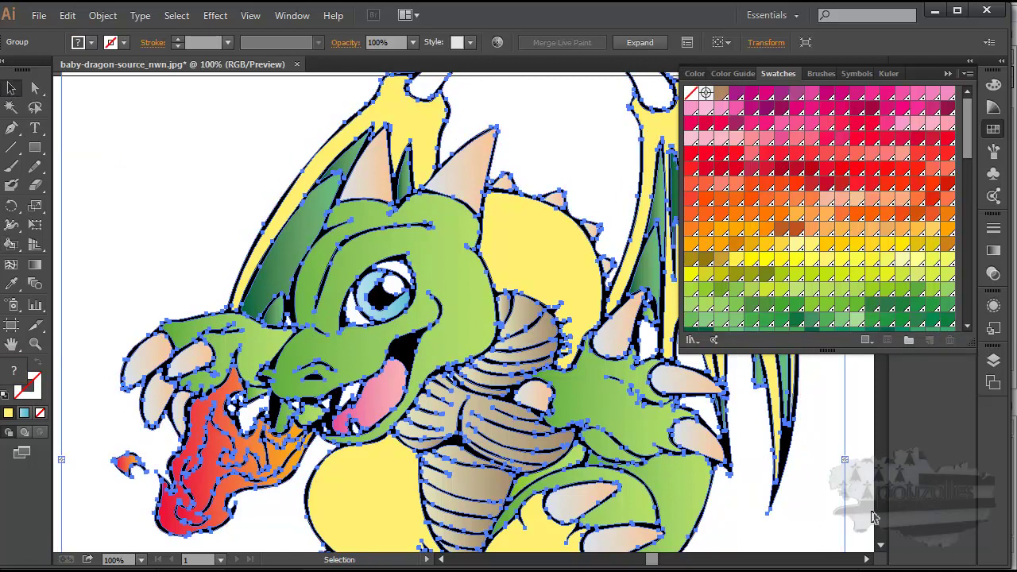
{"action": "left_click", "coordinate": [888, 515]}
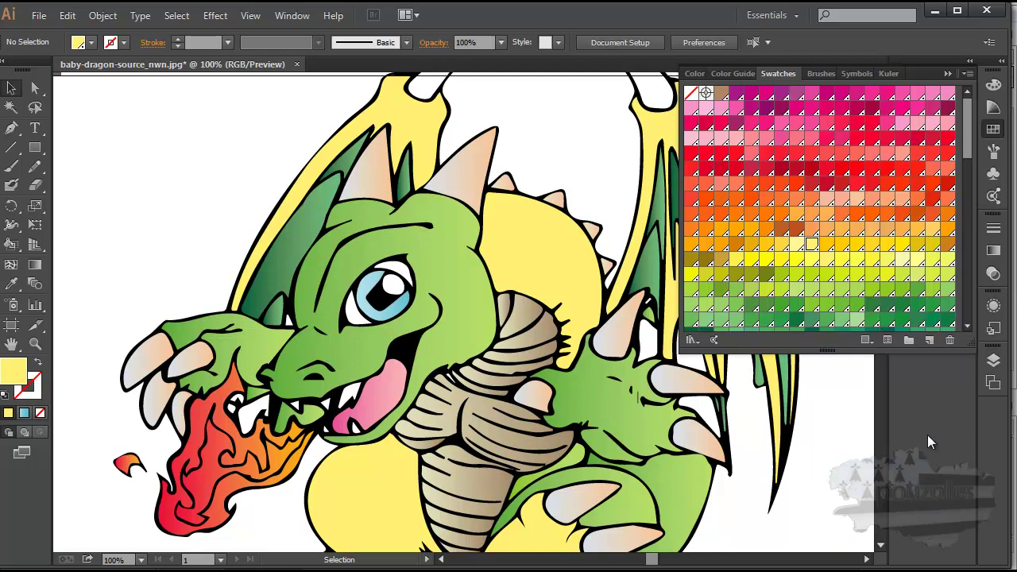
{"action": "scroll", "coordinate": [915, 448], "scroll_direction": "down", "scroll_amount": 3}
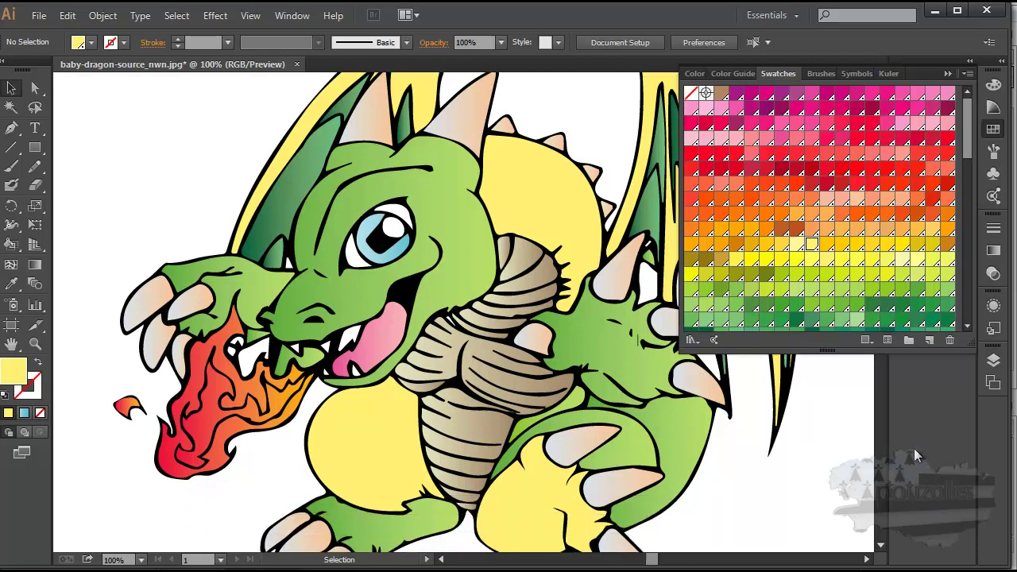
{"action": "scroll", "coordinate": [915, 448], "scroll_direction": "up", "scroll_amount": 3}
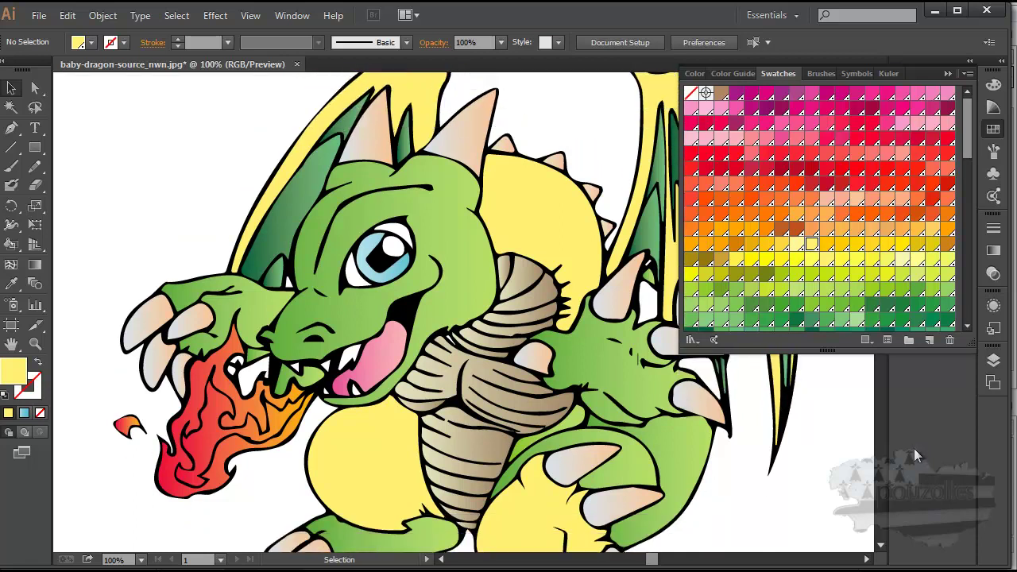
{"action": "scroll", "coordinate": [914, 448], "scroll_direction": "up", "scroll_amount": 3}
{"action": "scroll", "coordinate": [914, 448], "scroll_direction": "down", "scroll_amount": 2}
{"action": "scroll", "coordinate": [914, 448], "scroll_direction": "down", "scroll_amount": 3}
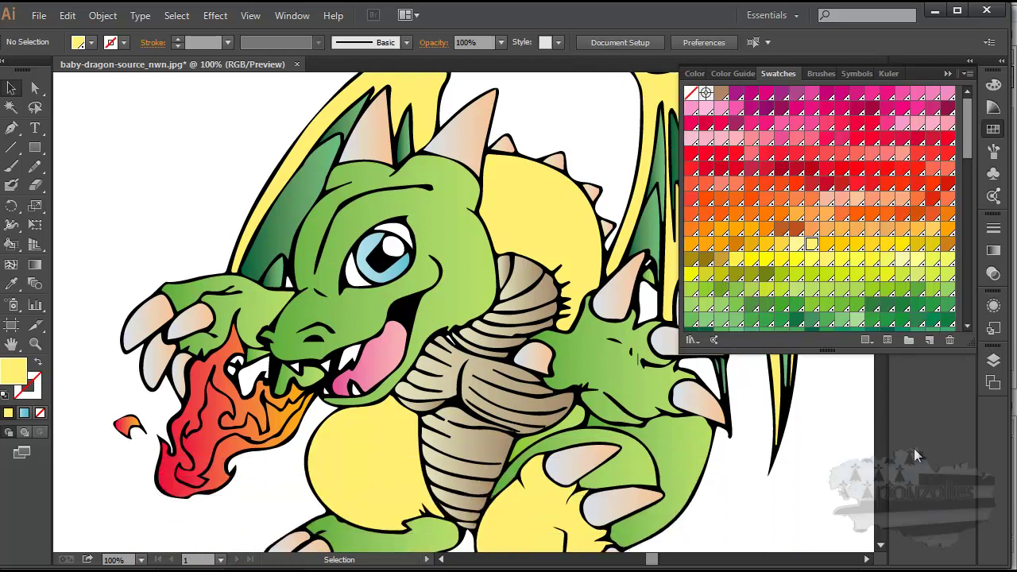